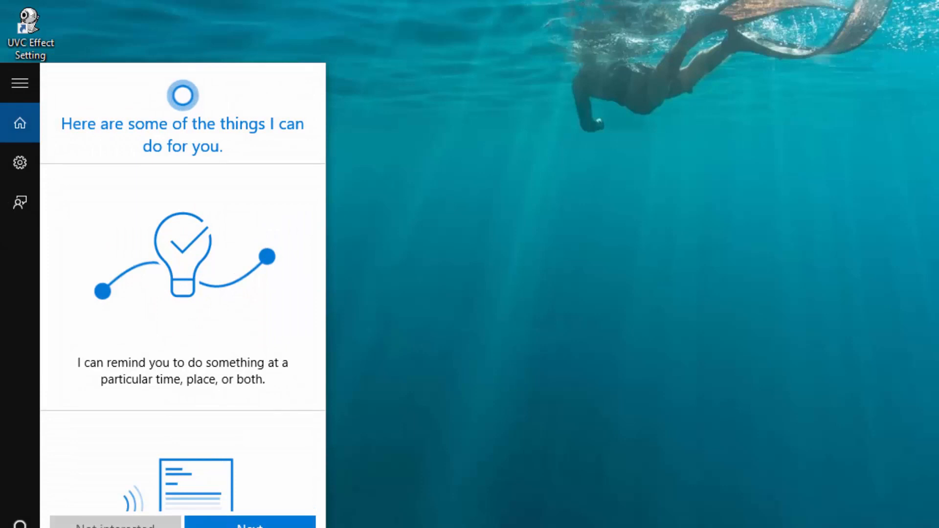
Launch Access 2013 from Windows search and choose the Blank desktop database template
type("acc")
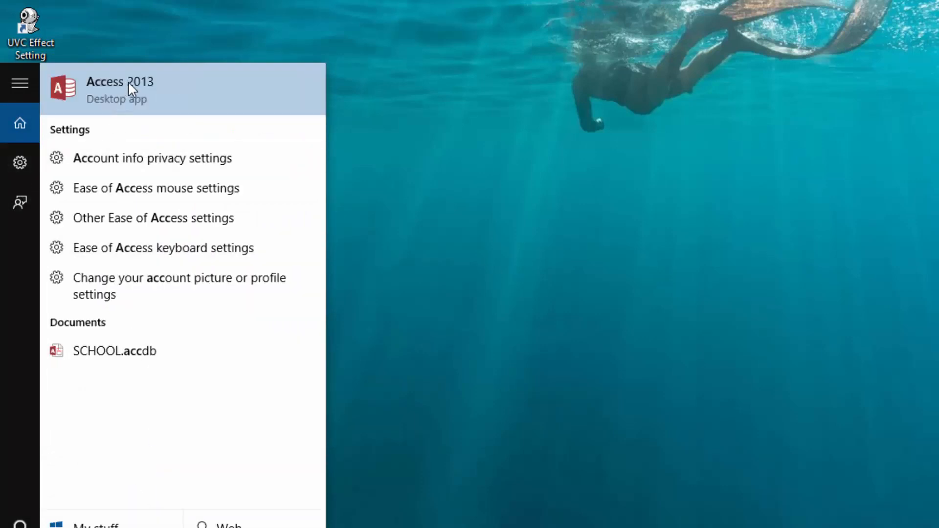
left_click(128, 81)
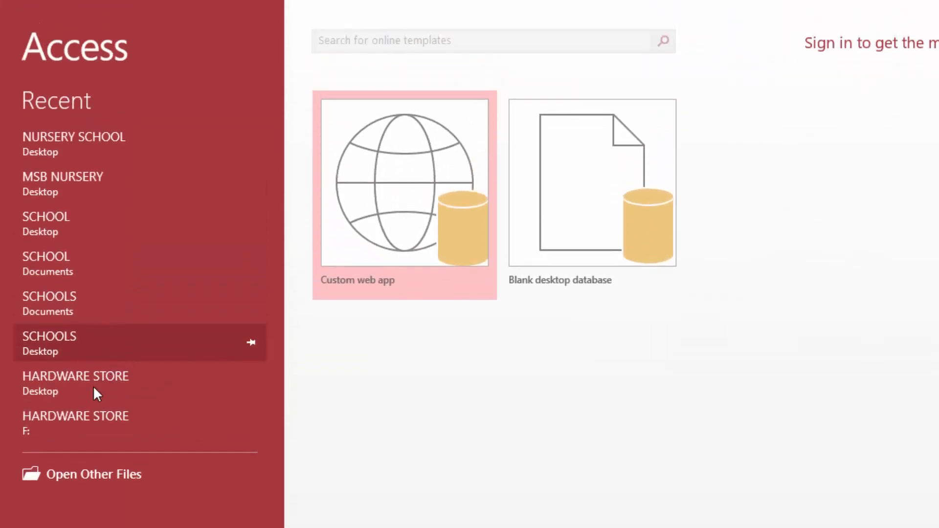
left_click(569, 192)
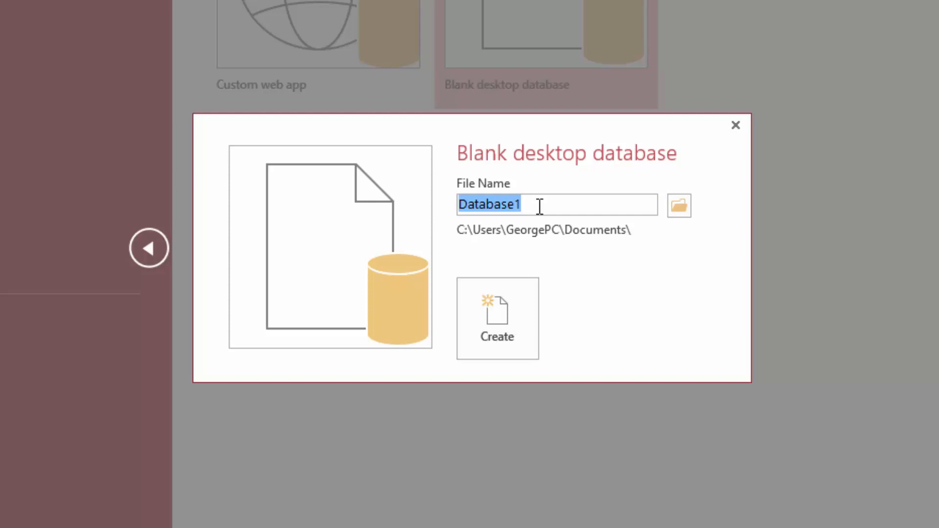
Create the database as MANUFACTURING LTD, saved on the Desktop instead of Database1
left_click(543, 205)
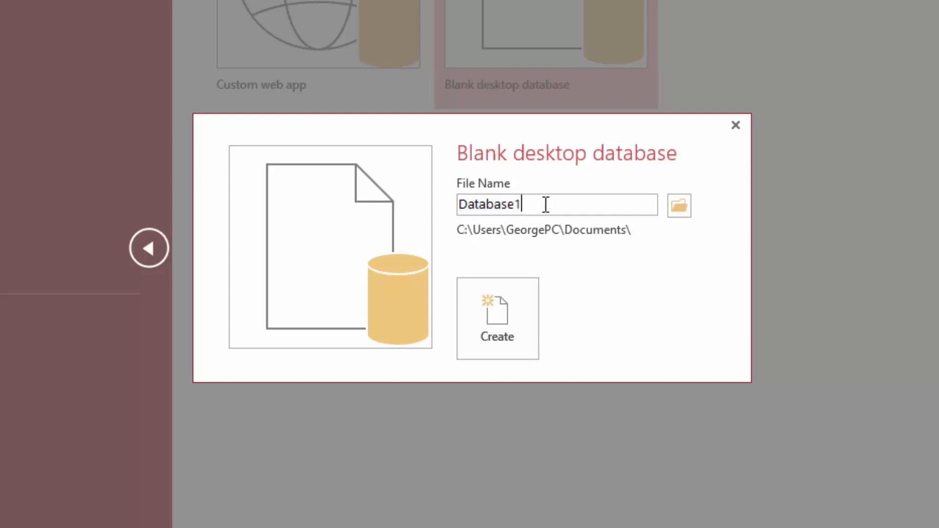
key("BackSpace")
key("BackSpace")
key("BackSpace")
key("BackSpace")
key("BackSpace")
key("BackSpace")
key("BackSpace")
key("BackSpace")
key("BackSpace")
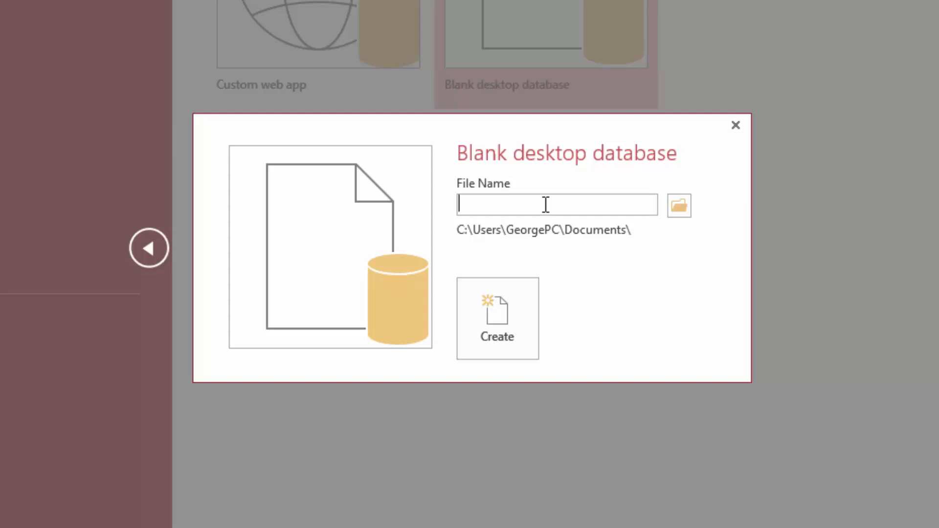
type("MANUFACTURING ")
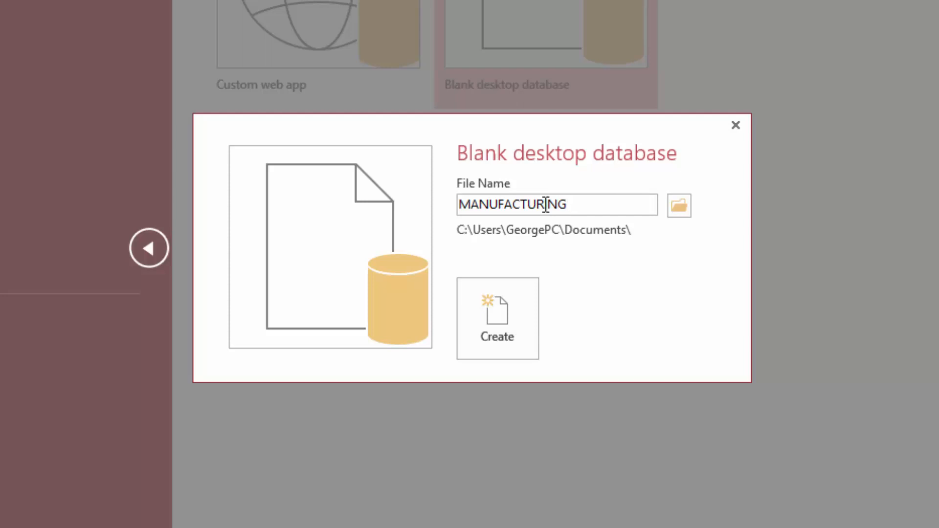
type("LTD")
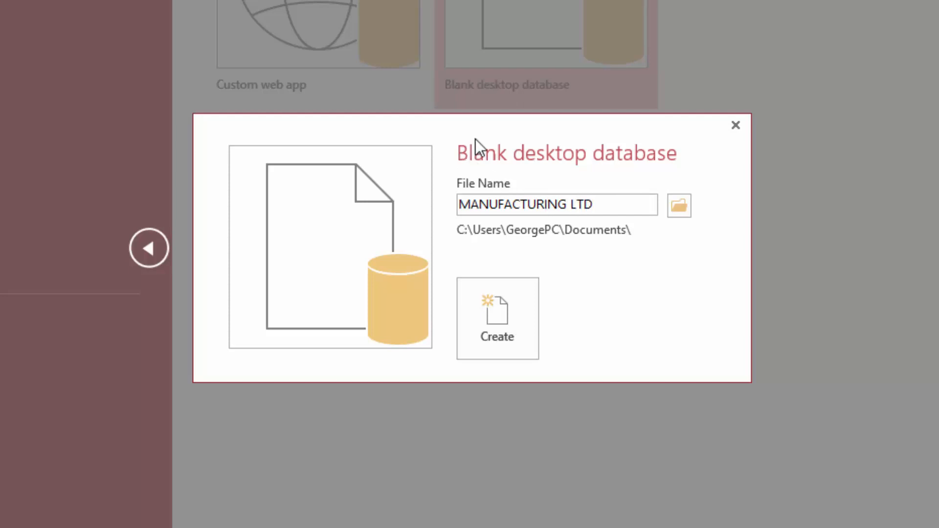
left_click(678, 205)
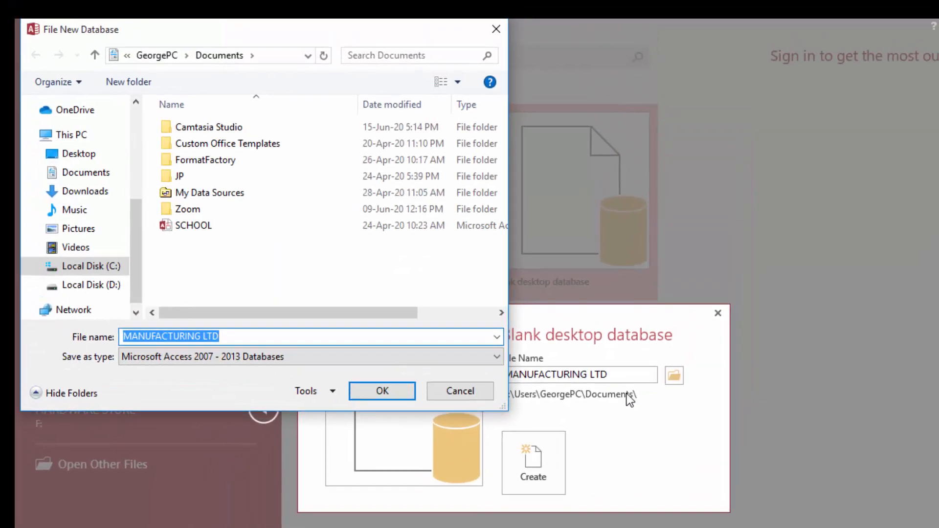
left_click(88, 155)
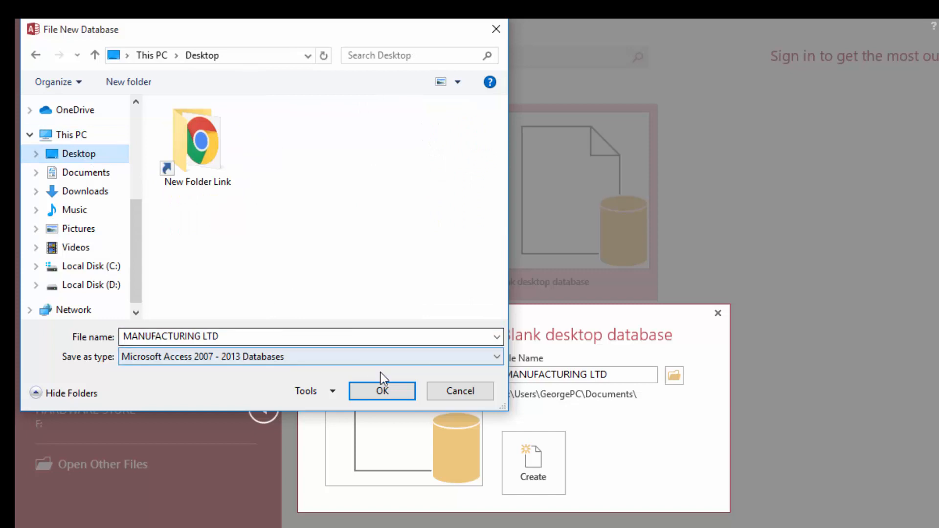
left_click(381, 391)
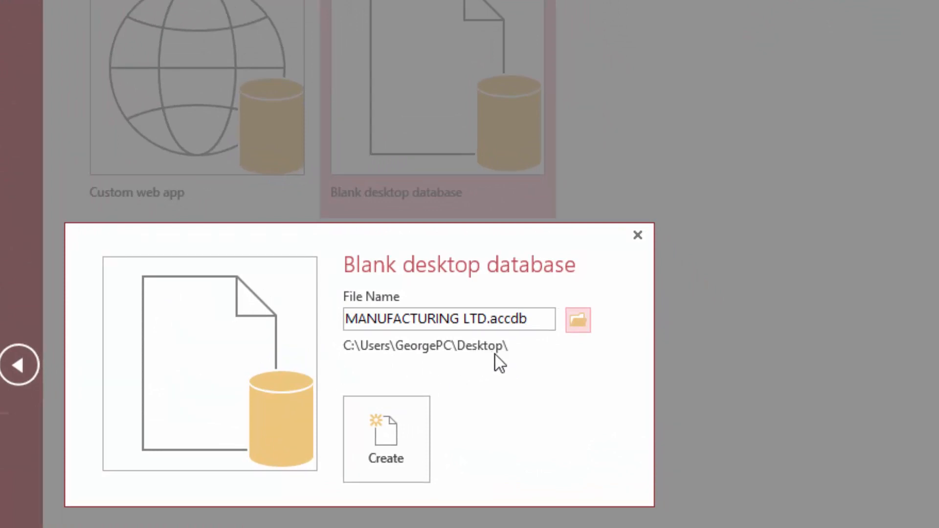
left_click(389, 435)
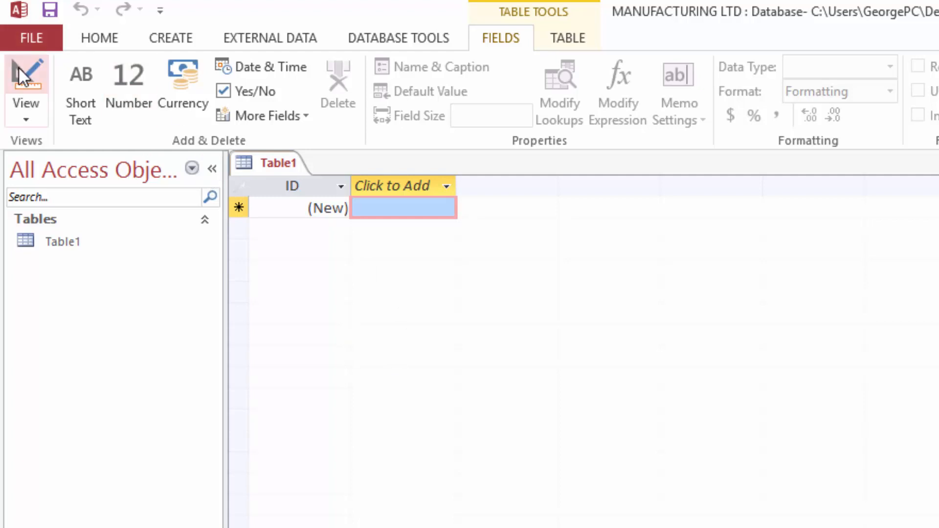
Switch Table1 to Design View, saving it under the name EMPLOYEES
left_click(27, 108)
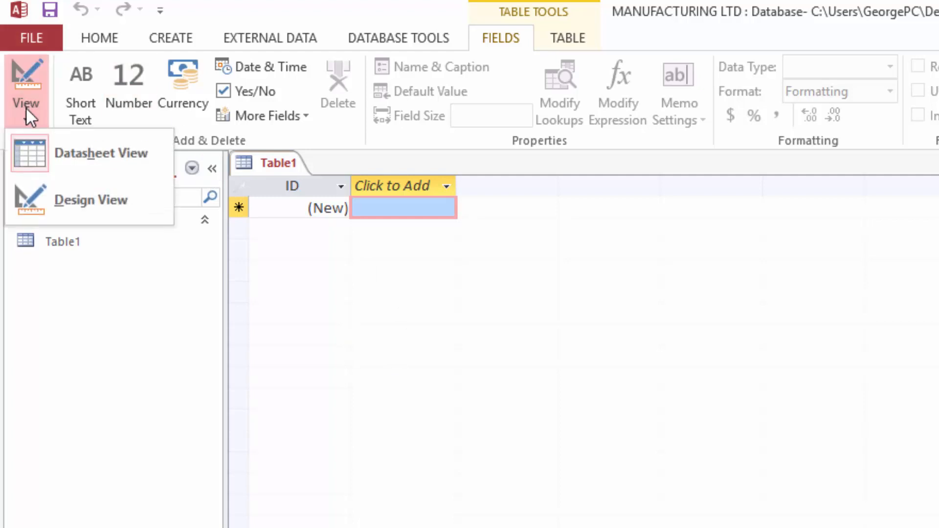
left_click(48, 199)
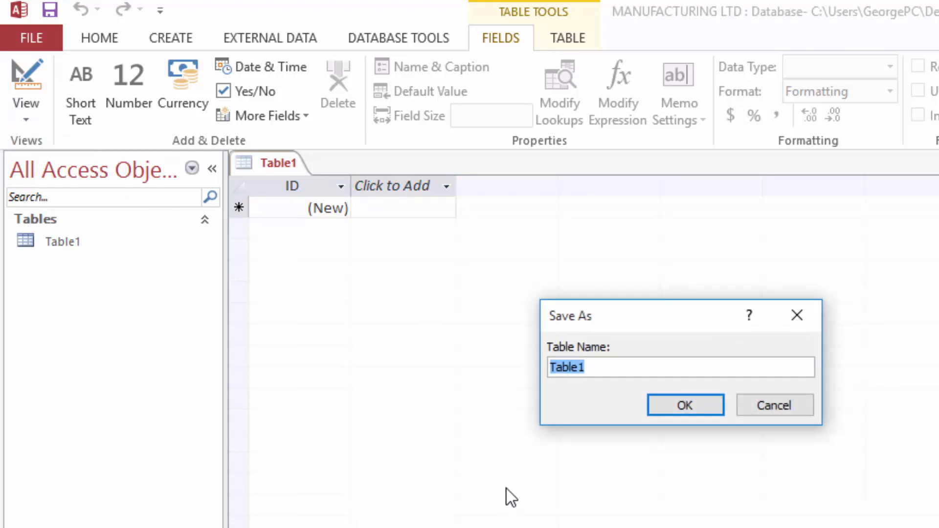
type("EMPLOY")
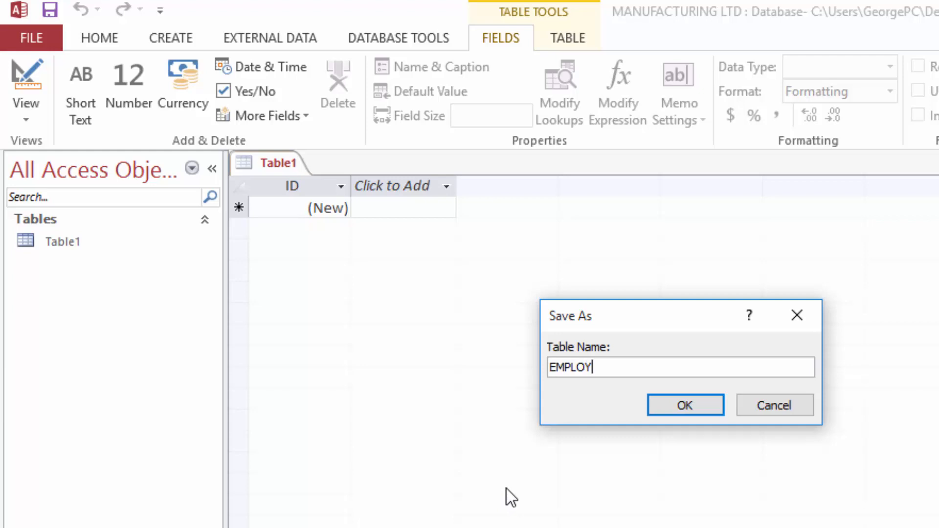
type("EES")
left_click(674, 408)
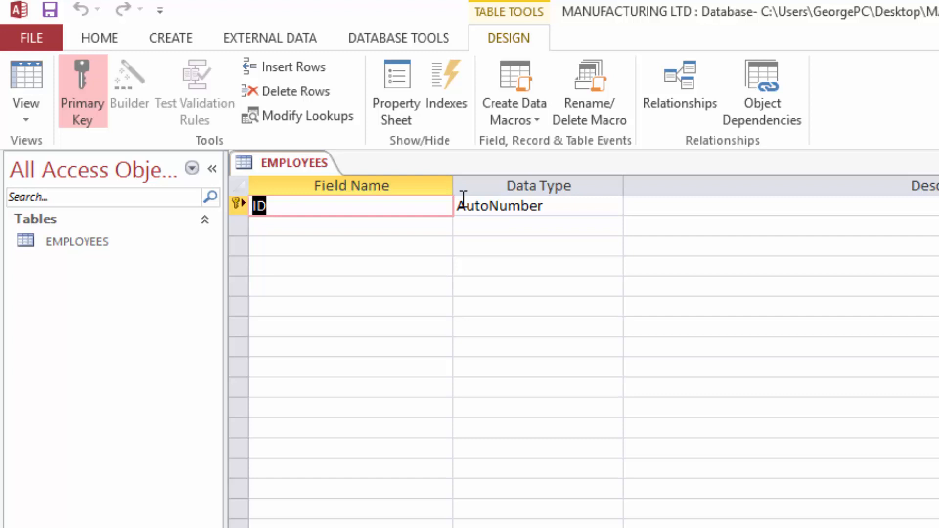
Rename ID to Employee no and add First name, Last name and Gender fields
type("Empl")
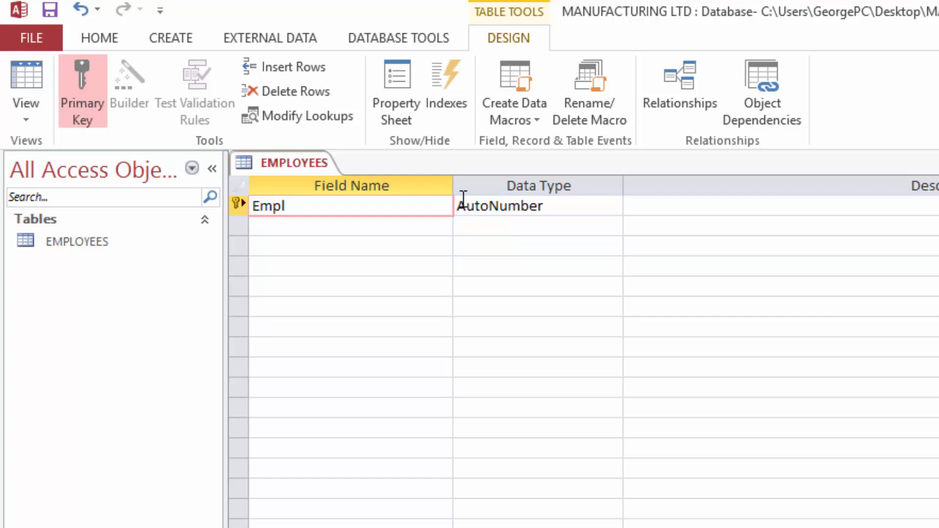
type("oyee no")
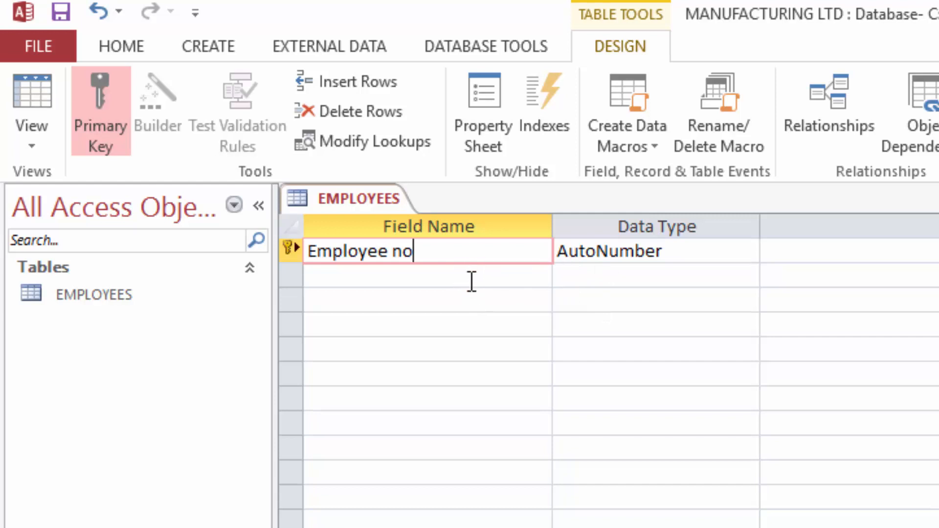
left_click(346, 275)
type("First name")
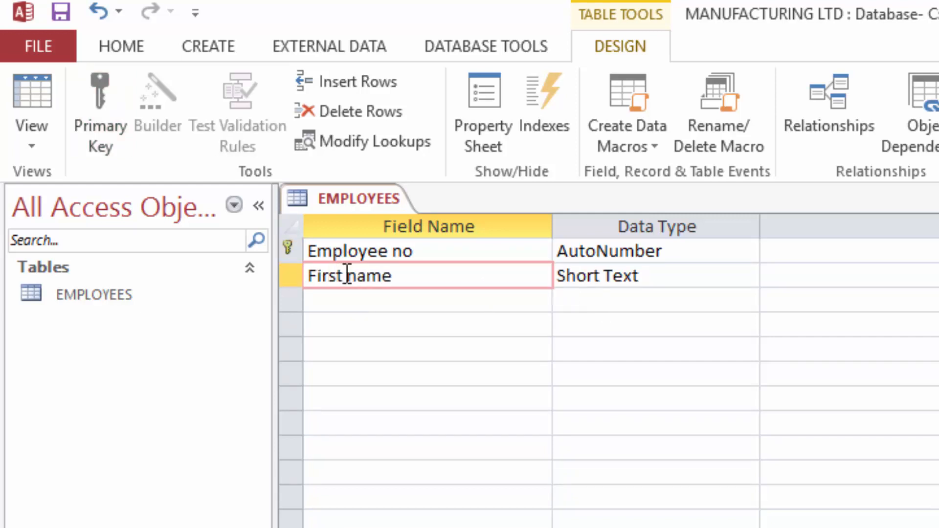
left_click(354, 307)
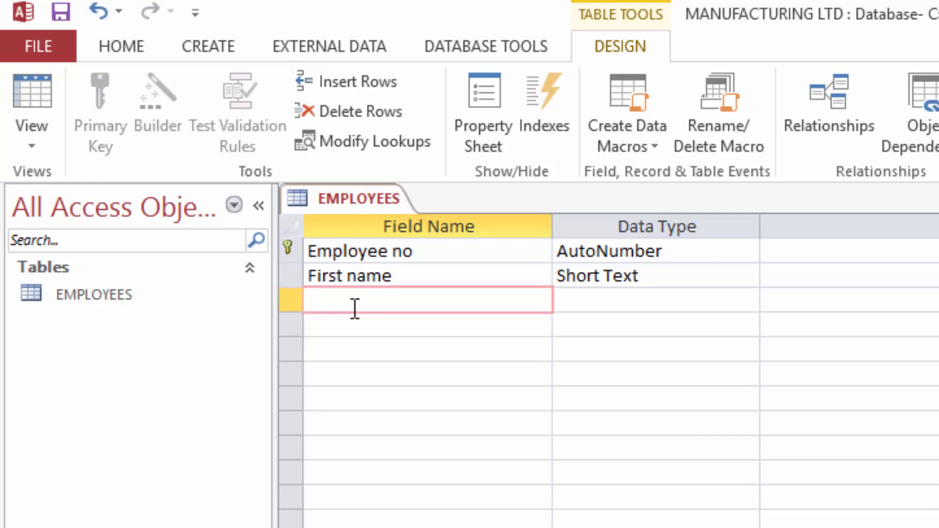
type("Last name")
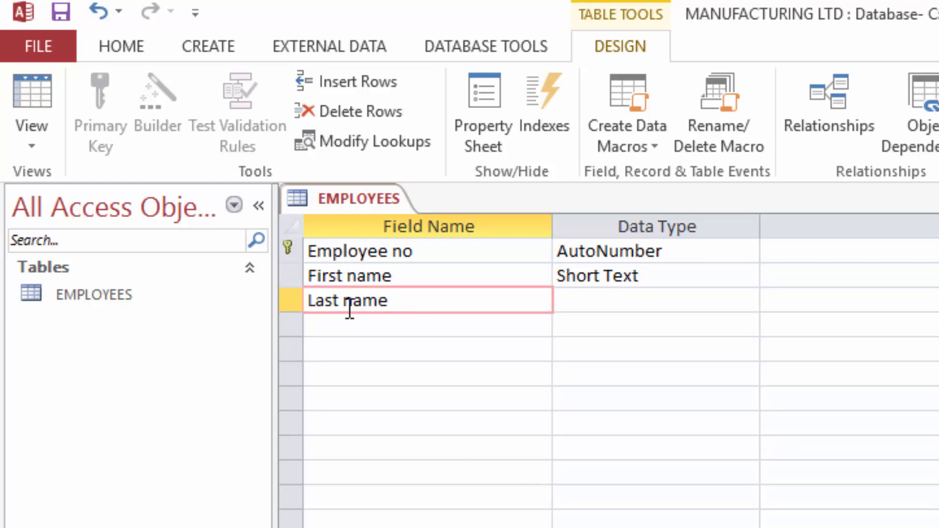
left_click(612, 299)
left_click(357, 322)
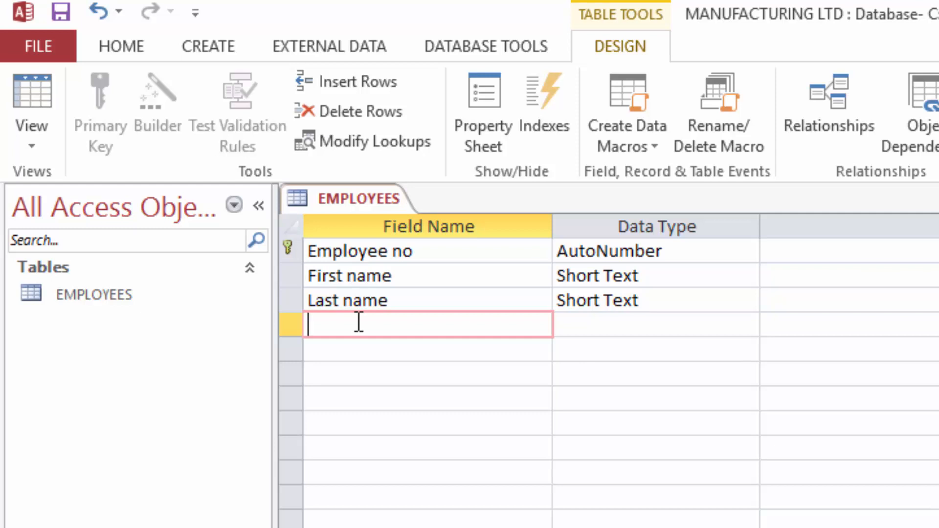
type("Gender")
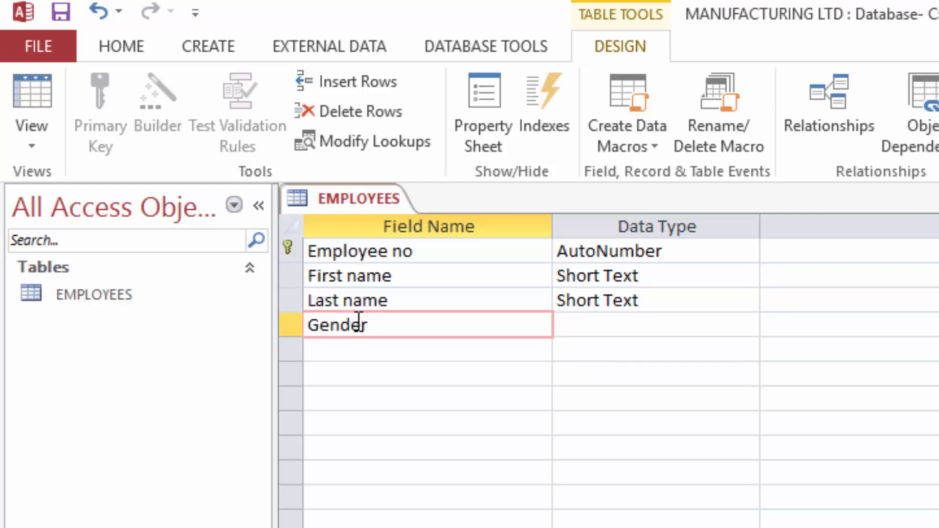
Make Gender a Lookup Wizard field with typed values M and F
left_click(608, 323)
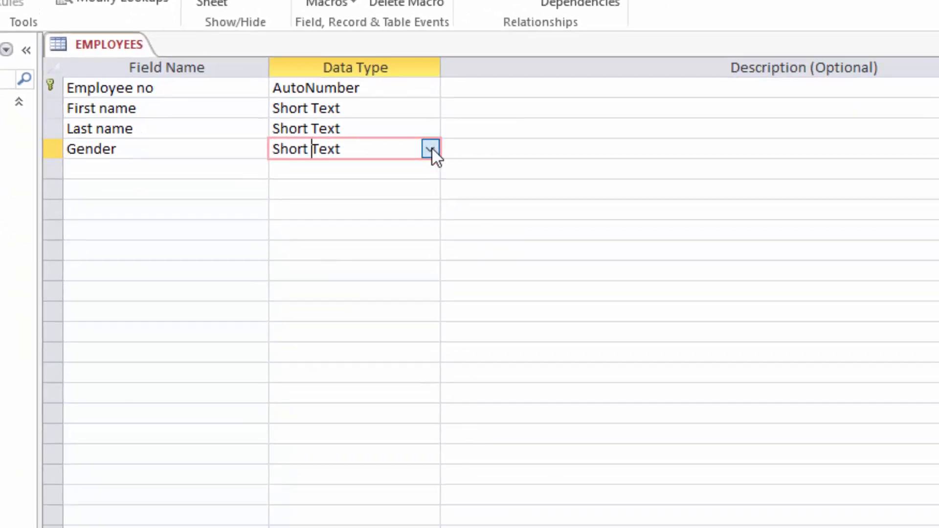
left_click(483, 179)
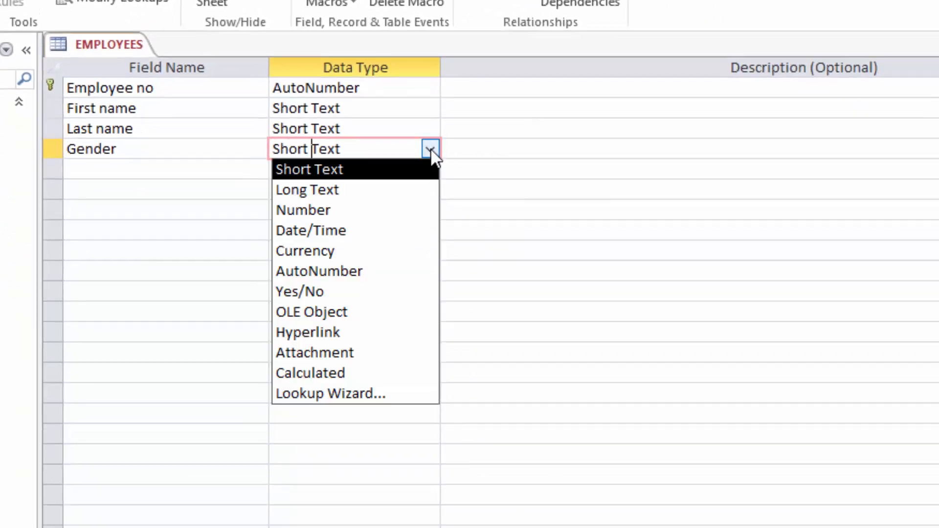
left_click(325, 394)
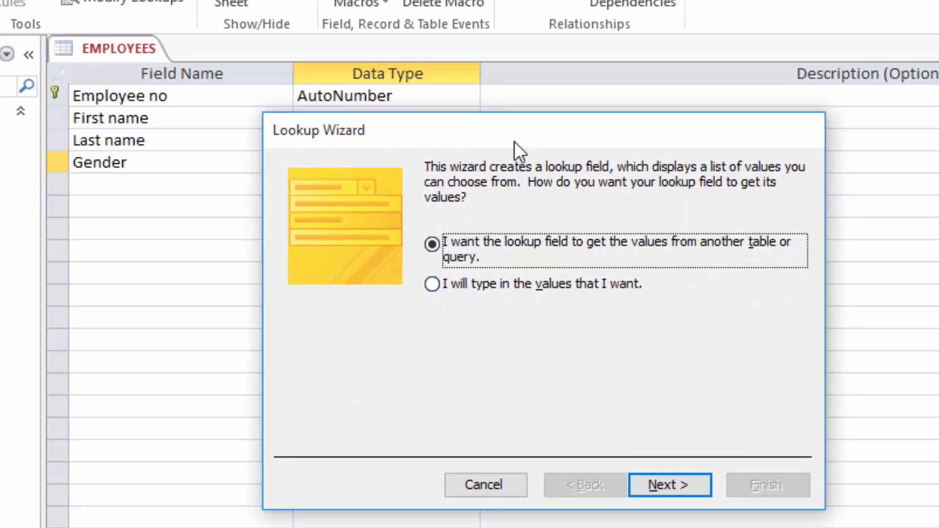
left_click(433, 285)
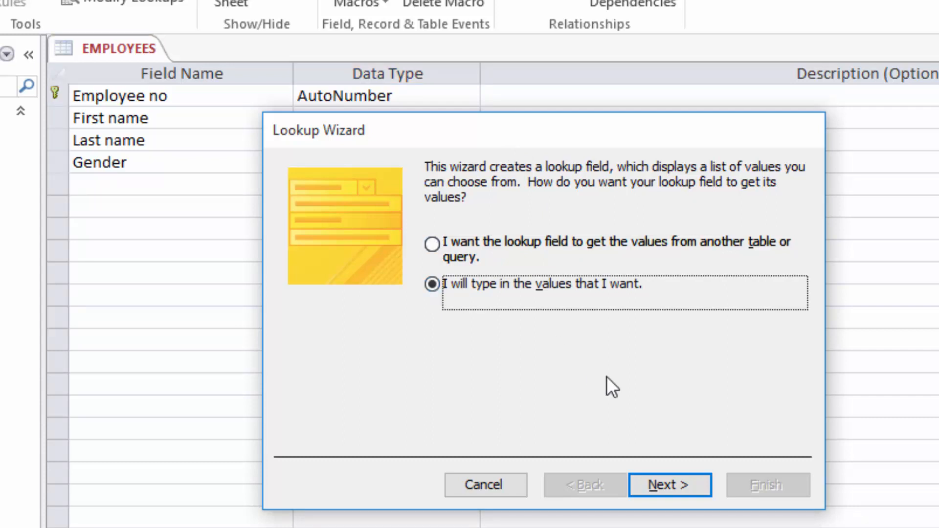
left_click(666, 483)
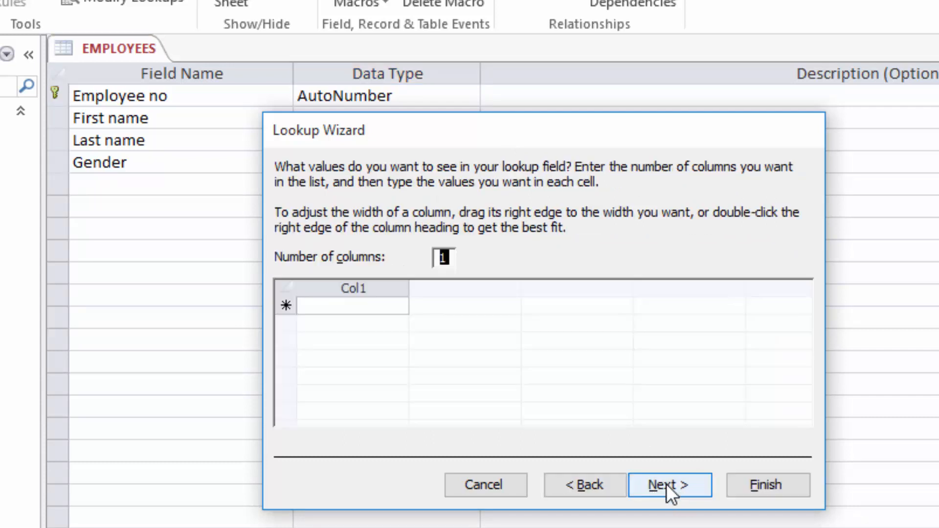
left_click(365, 310)
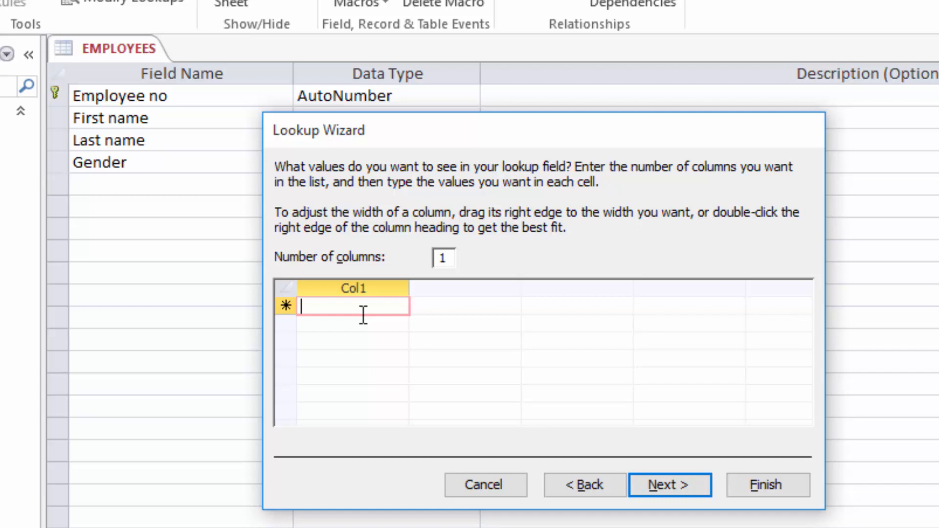
type("M")
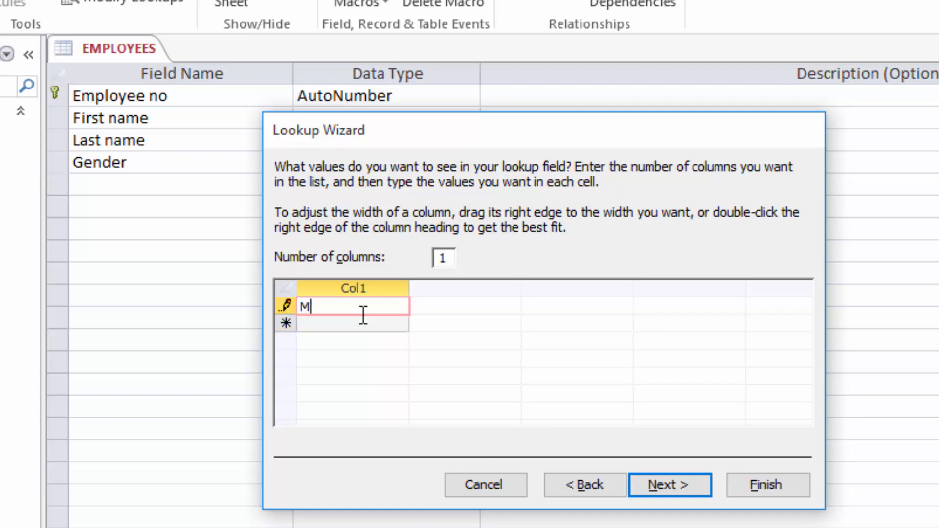
left_click(329, 324)
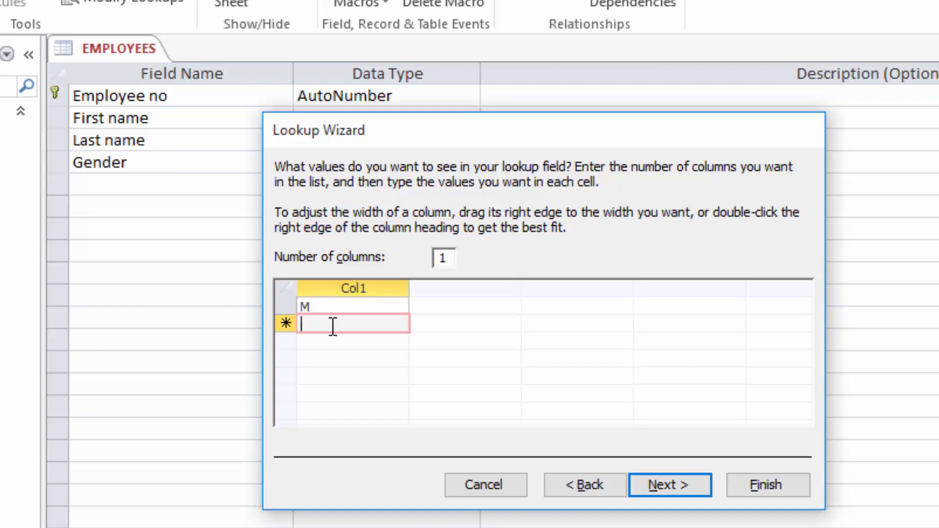
type("F")
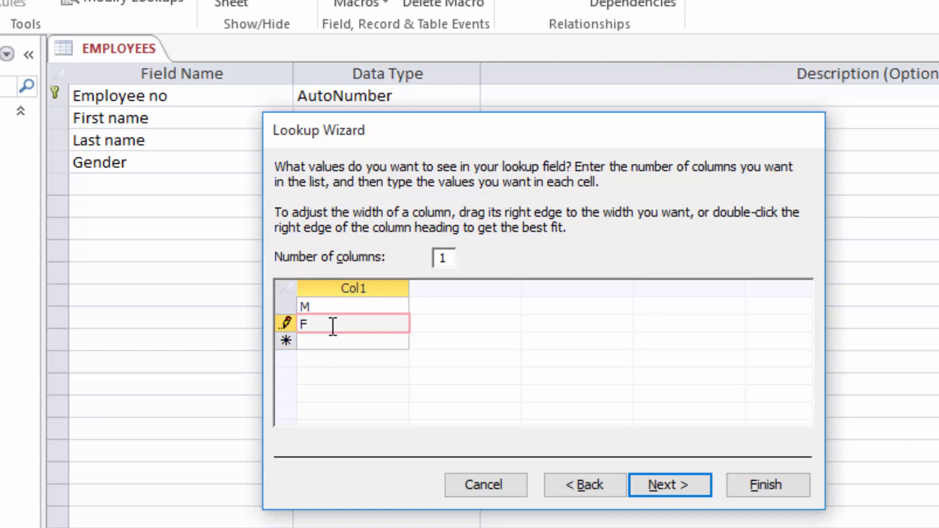
left_click(670, 487)
left_click(770, 491)
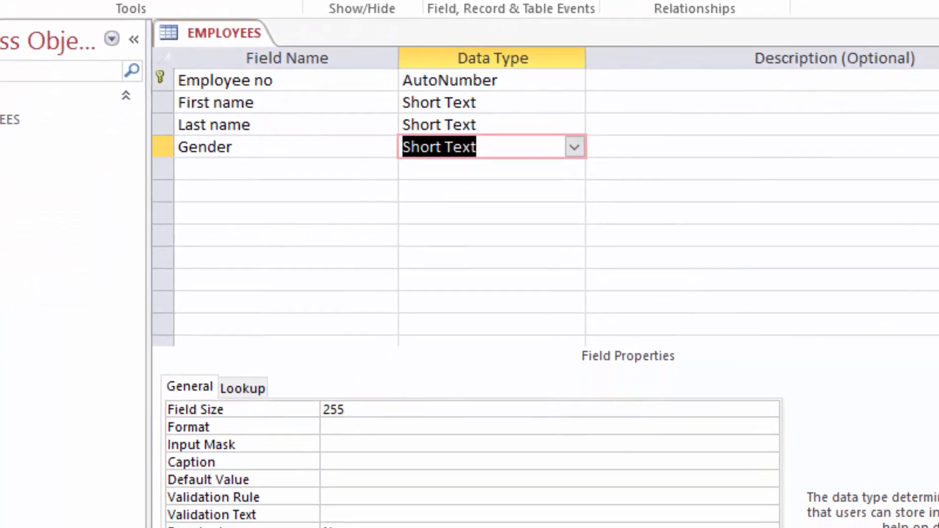
Give Gender the validation rule M or F and validation text 'Choose only M or F'
left_click_drag(589, 527, 589, 508)
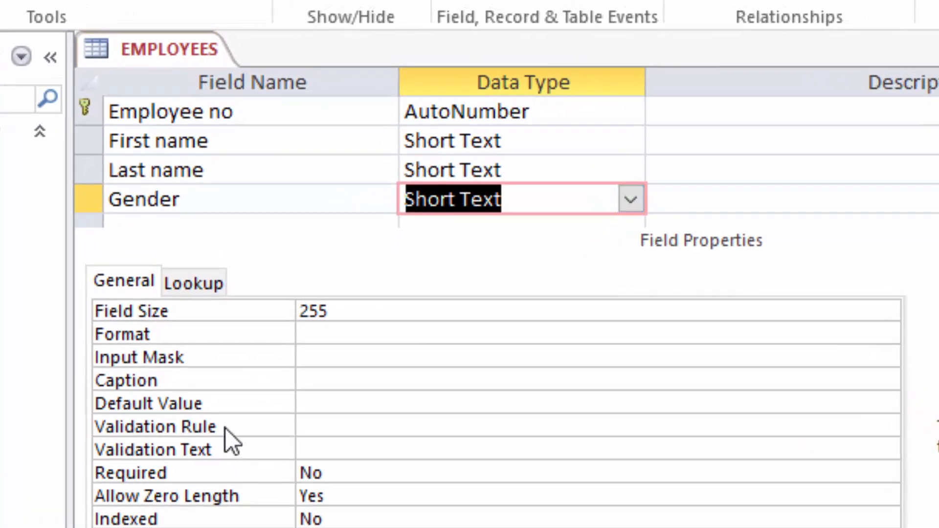
left_click(329, 427)
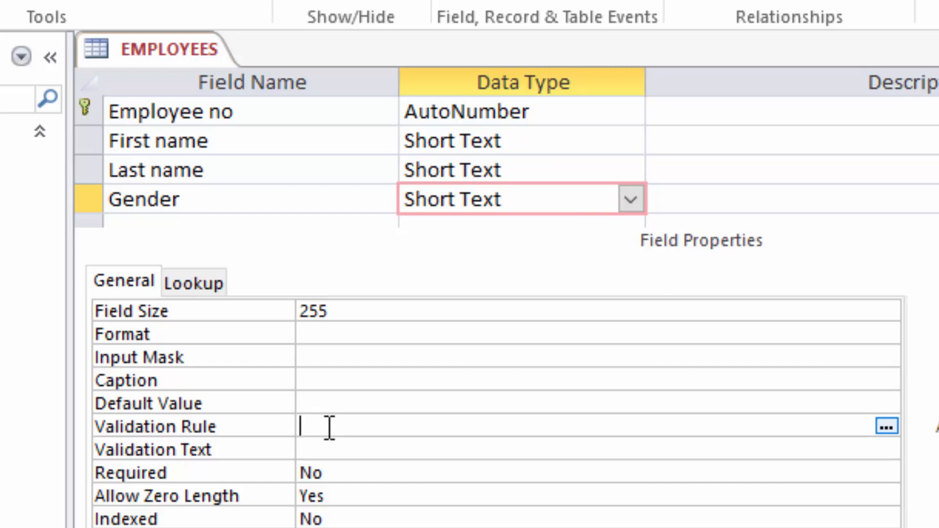
type("M")
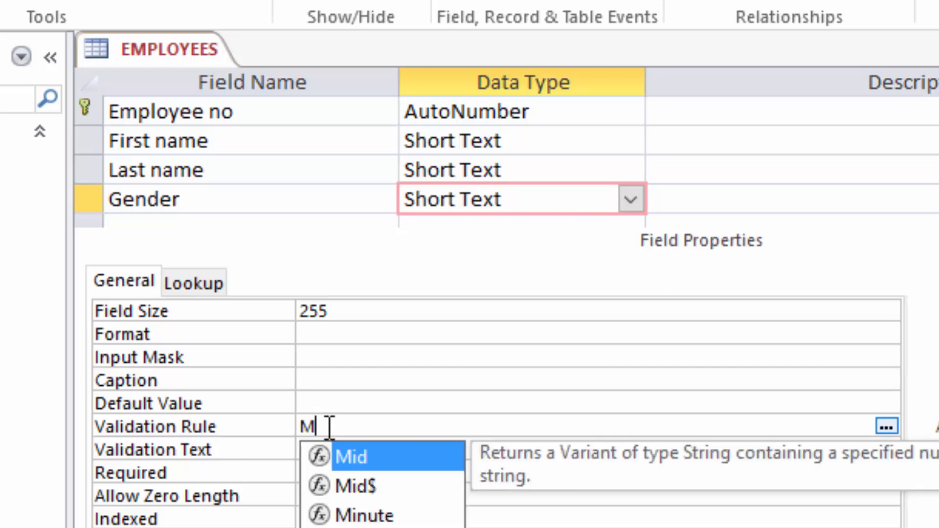
type(" o")
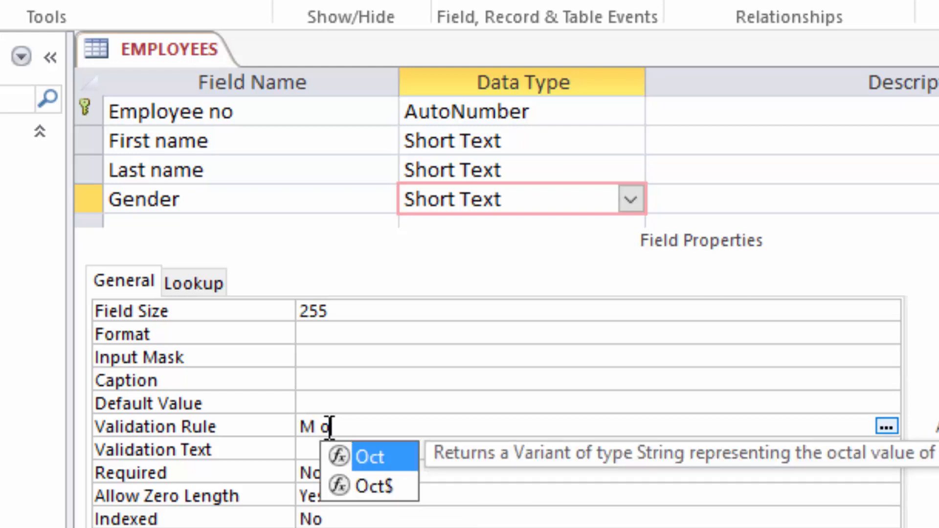
type("r F")
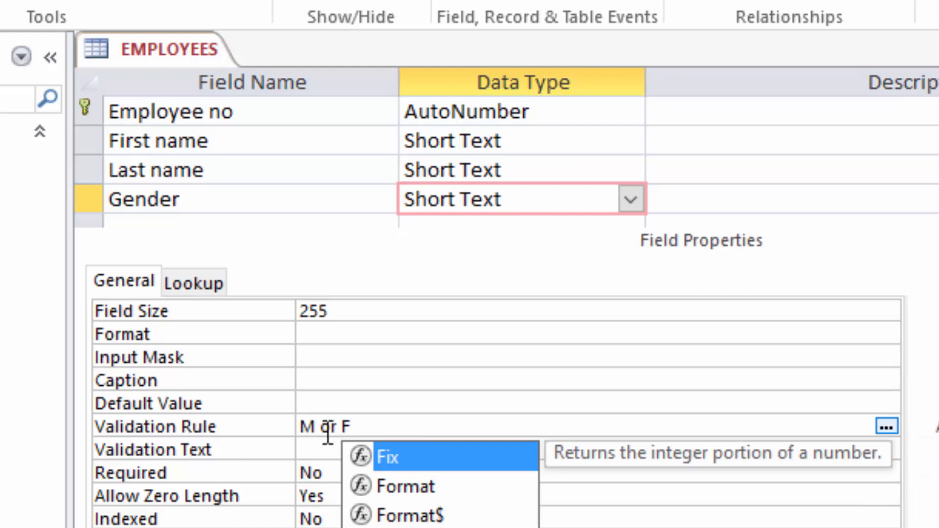
left_click(333, 449)
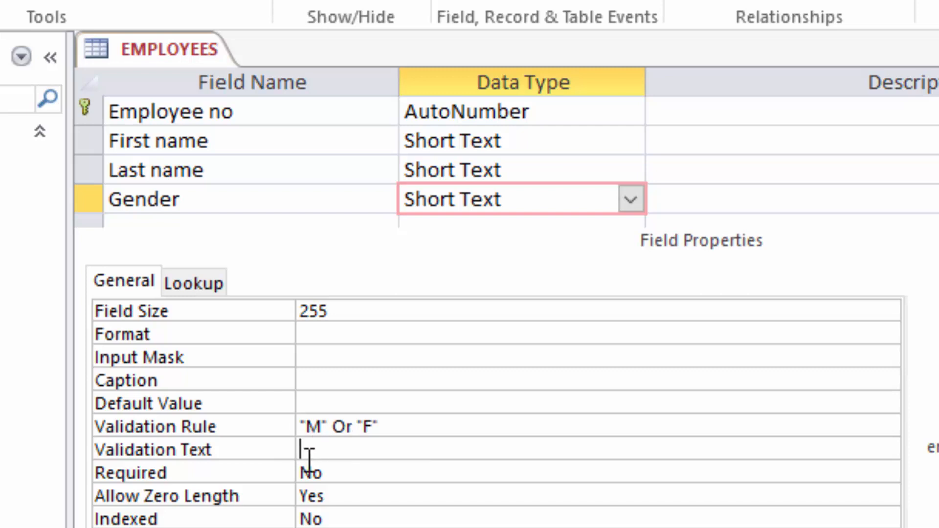
type("Choose")
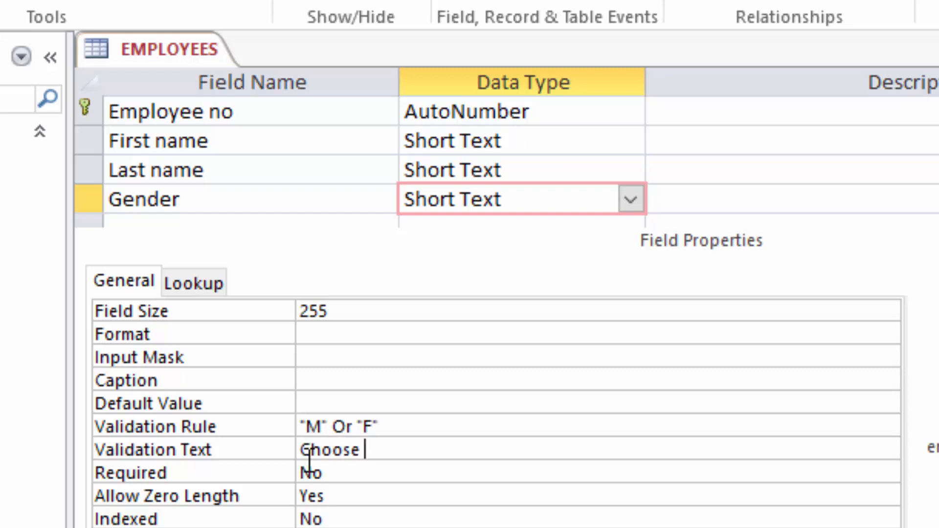
type(" only ")
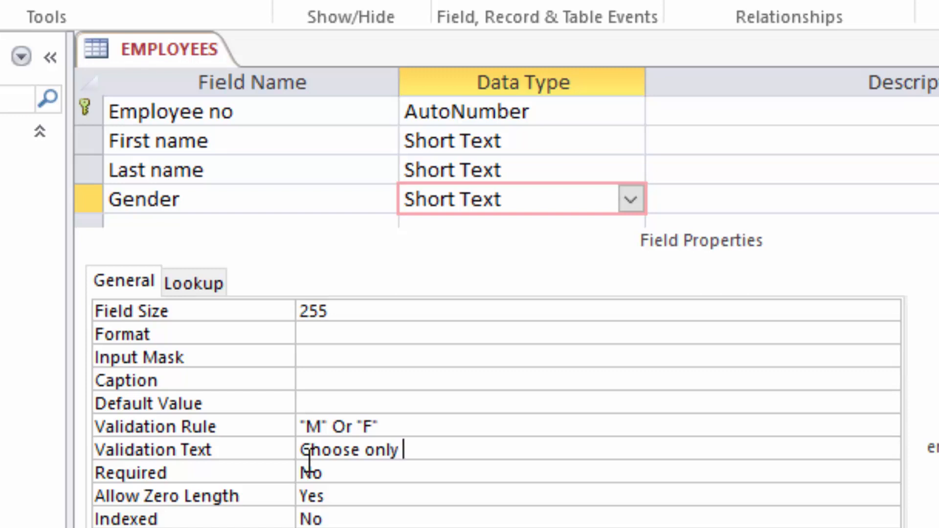
type("M or F")
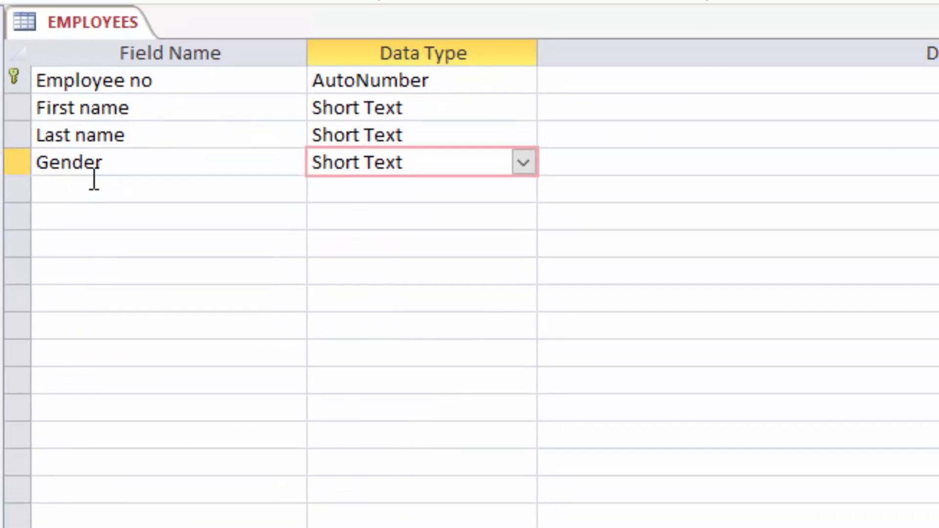
Add a Short Text Phone field below Gender with Field Size 10
left_click(97, 184)
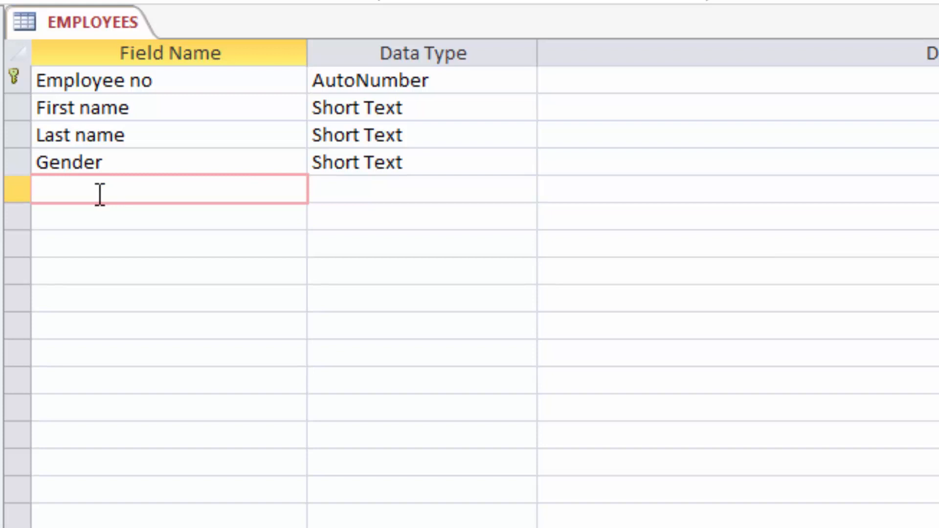
type("Phone")
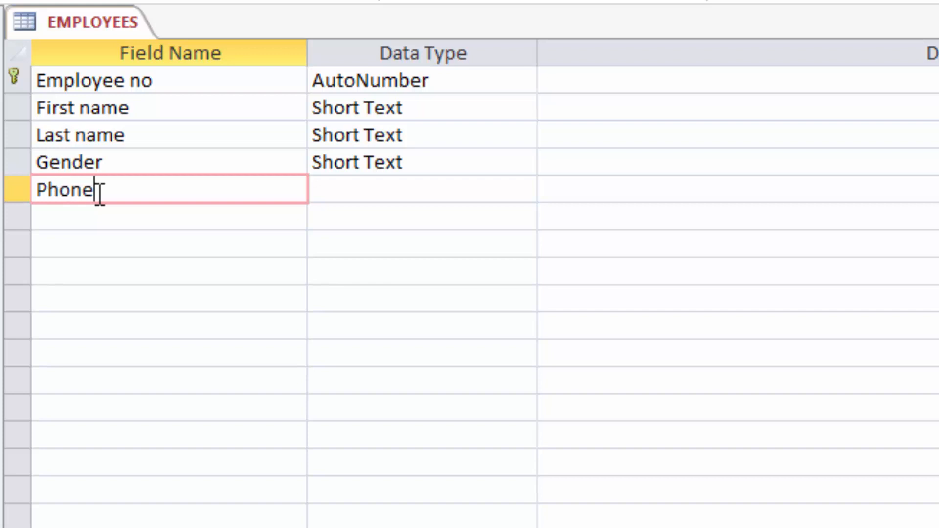
left_click(426, 189)
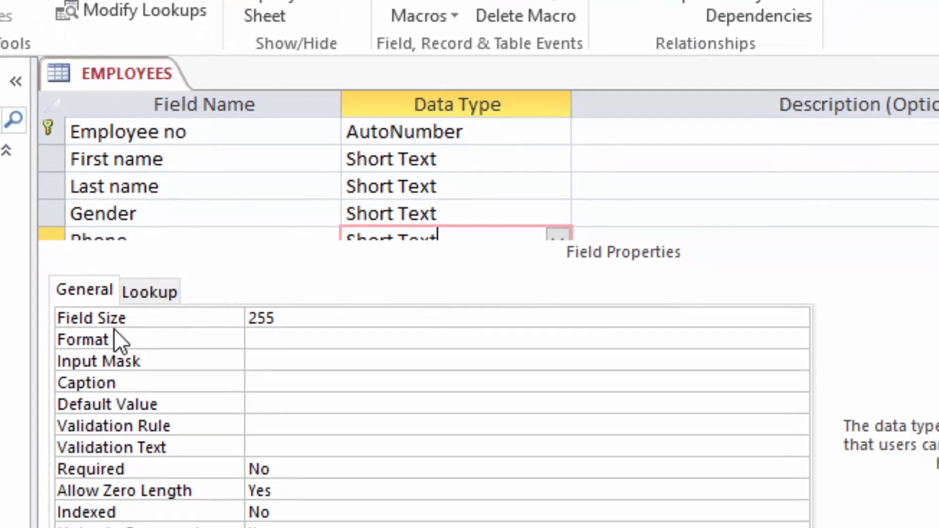
left_click(296, 319)
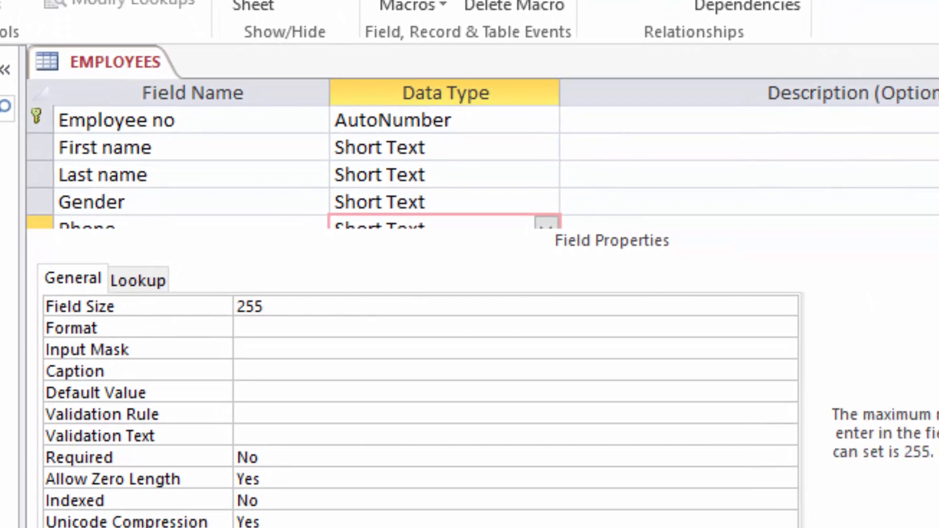
left_click(426, 223)
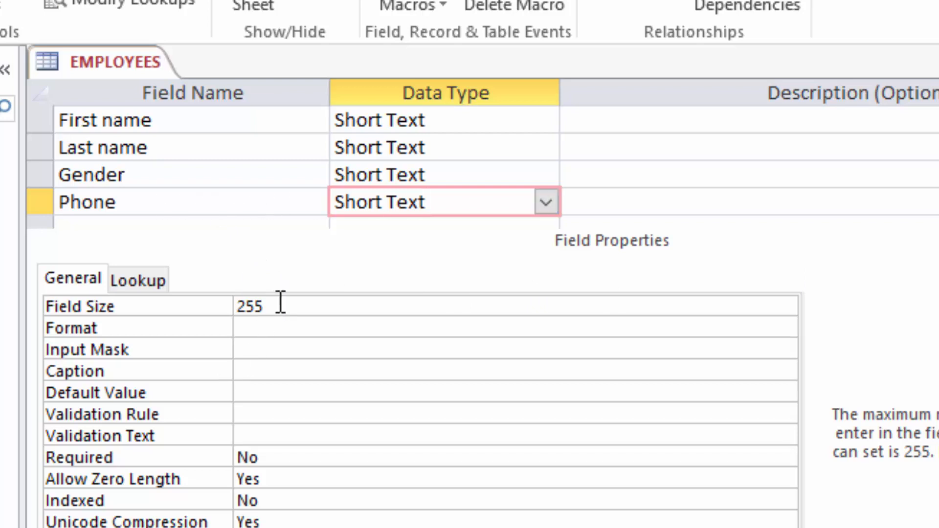
left_click_drag(278, 302, 187, 300)
type("10")
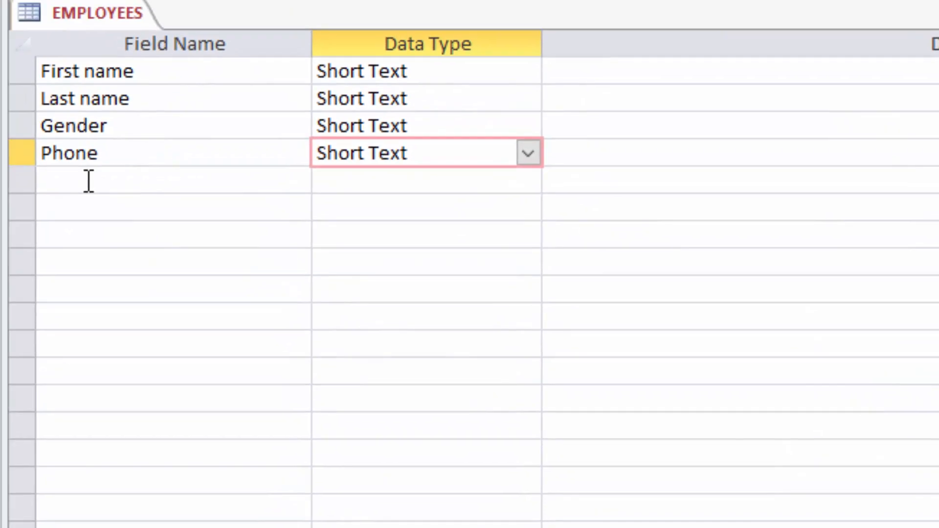
Add a Department field below Phone and select its Data Type cell
left_click(121, 223)
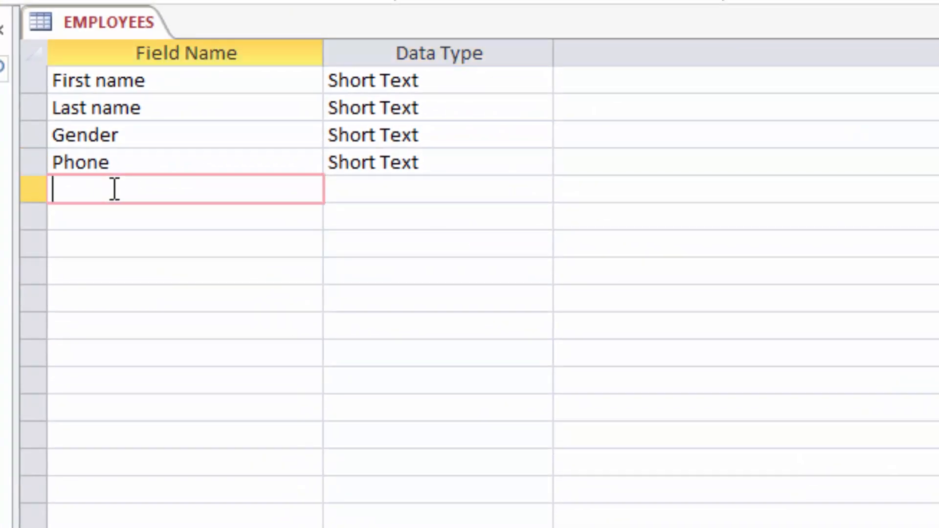
type("Depart")
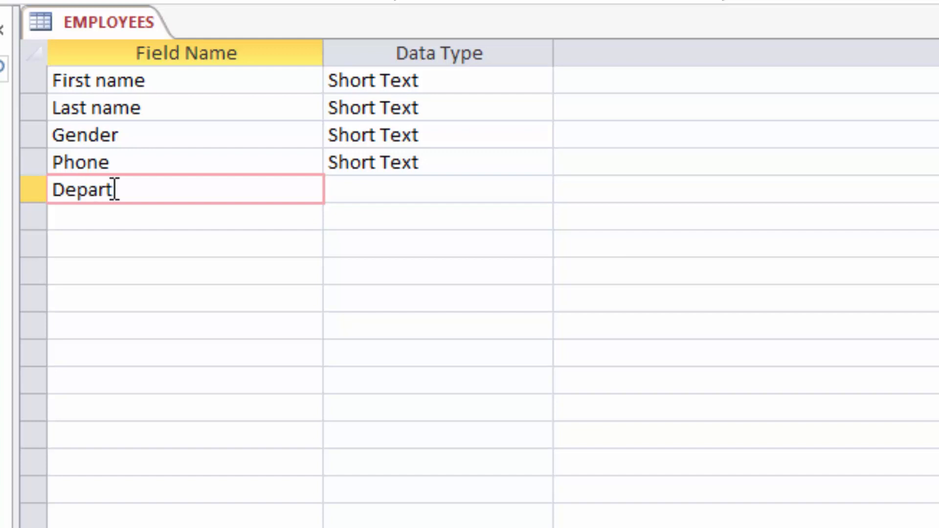
type("ment")
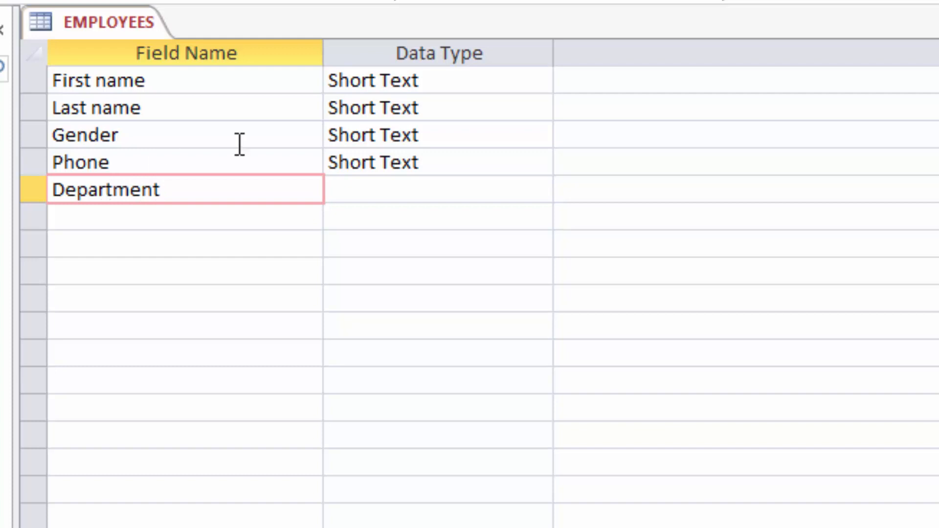
left_click(383, 189)
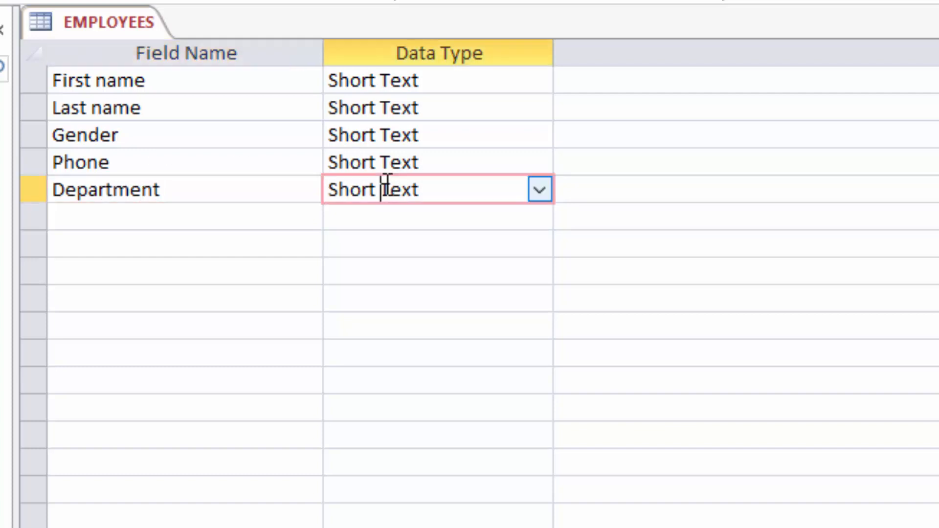
Make Department a Lookup Wizard field listing Admin, Marketing and Factory
left_click(538, 190)
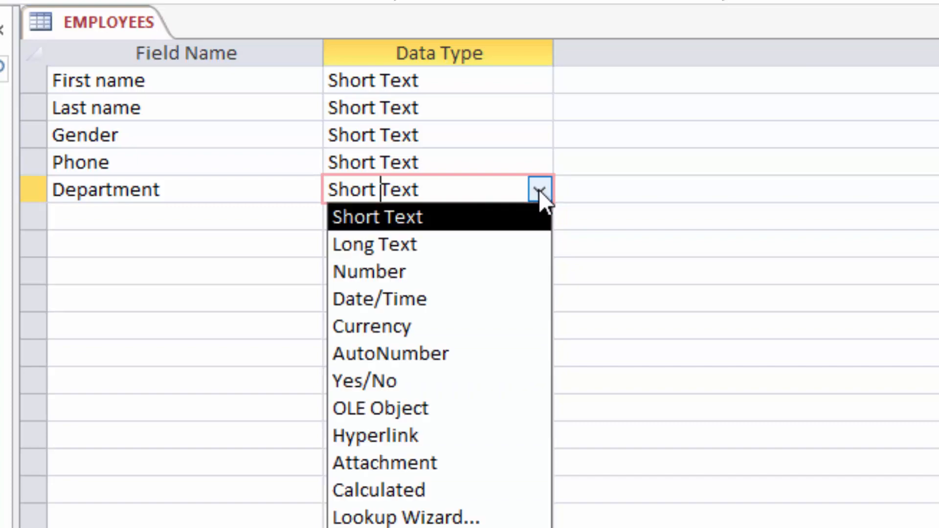
left_click(513, 518)
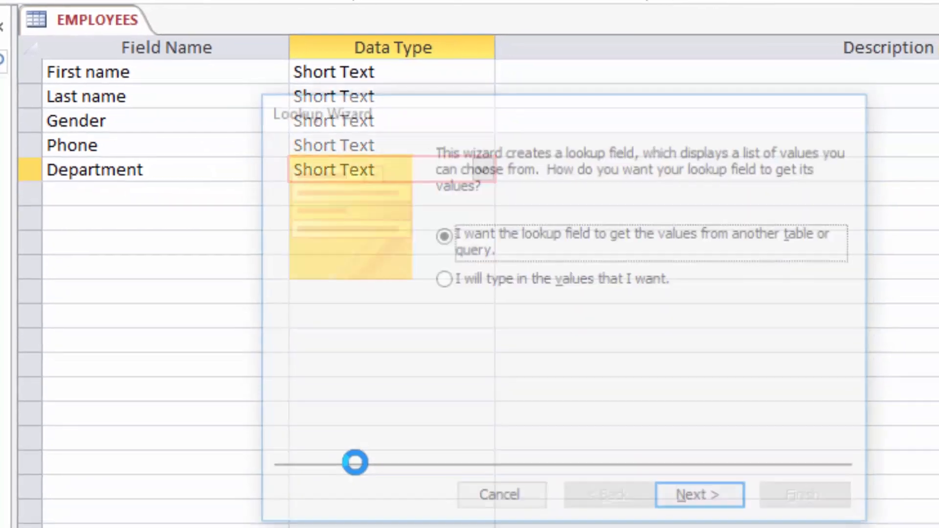
left_click(479, 282)
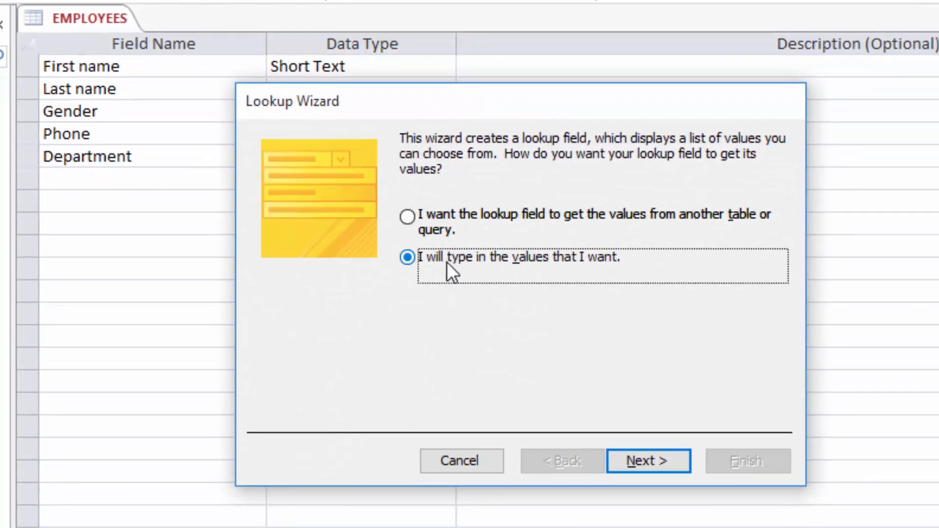
left_click(641, 465)
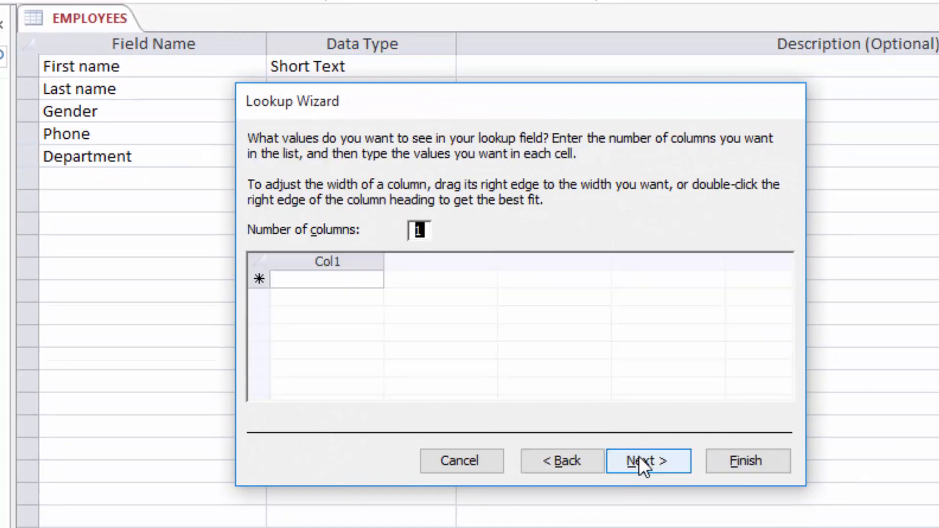
left_click(314, 281)
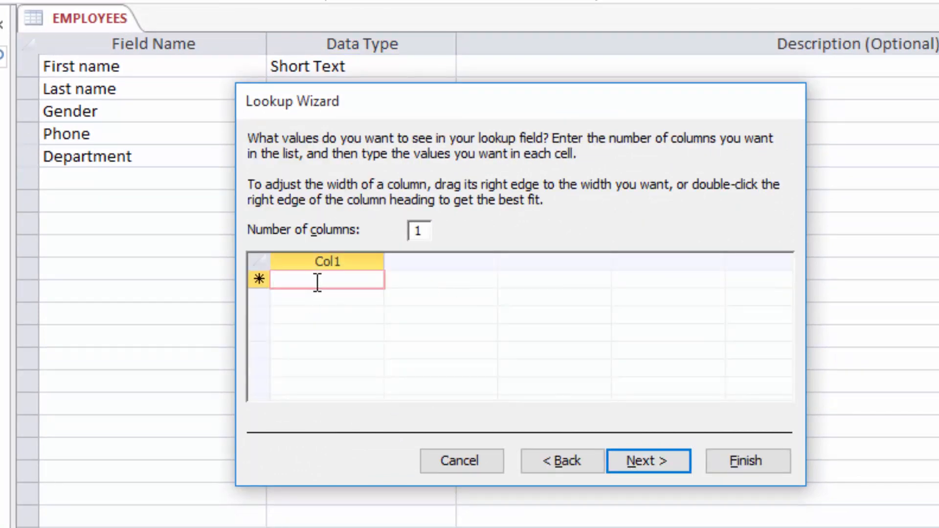
type("Admin")
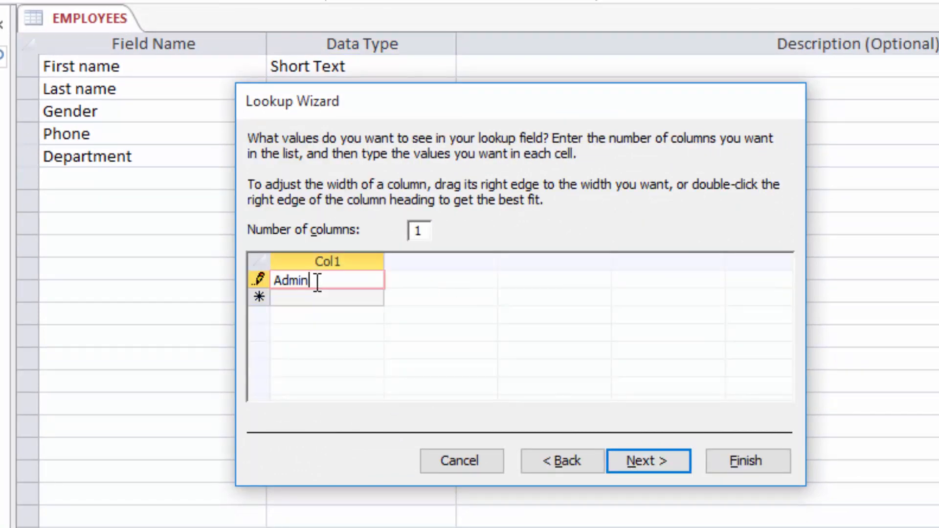
left_click(307, 299)
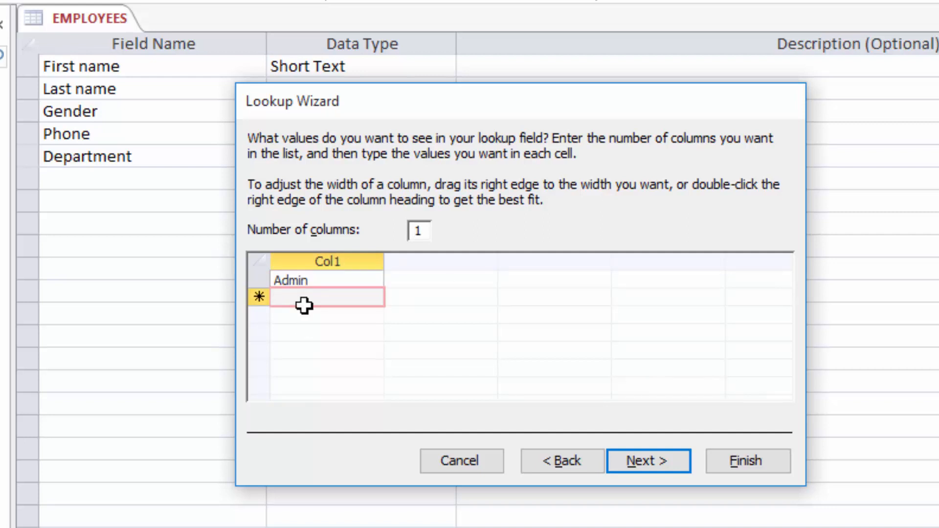
type("Mar")
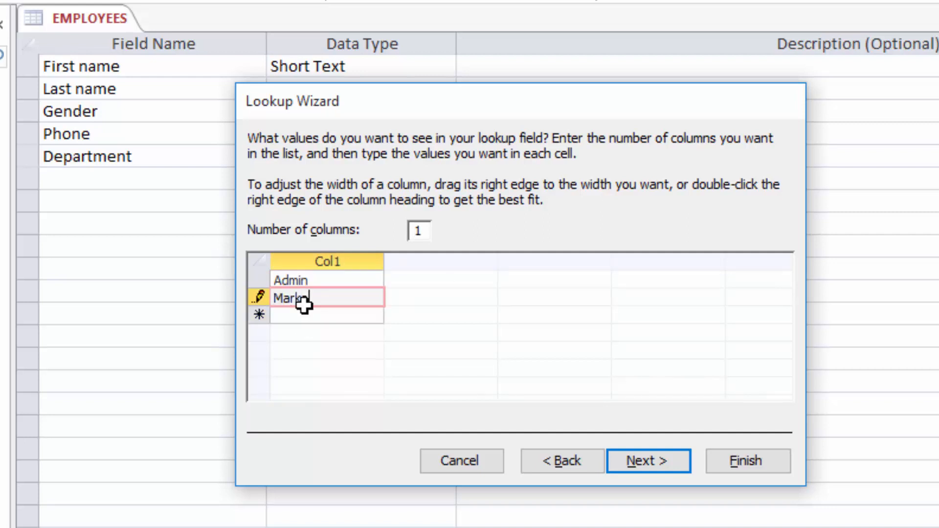
type("keting")
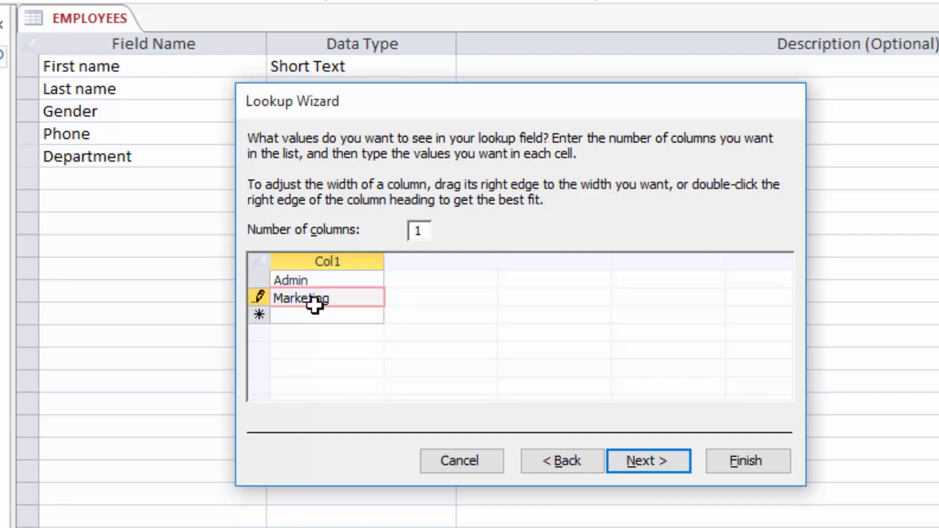
left_click(307, 316)
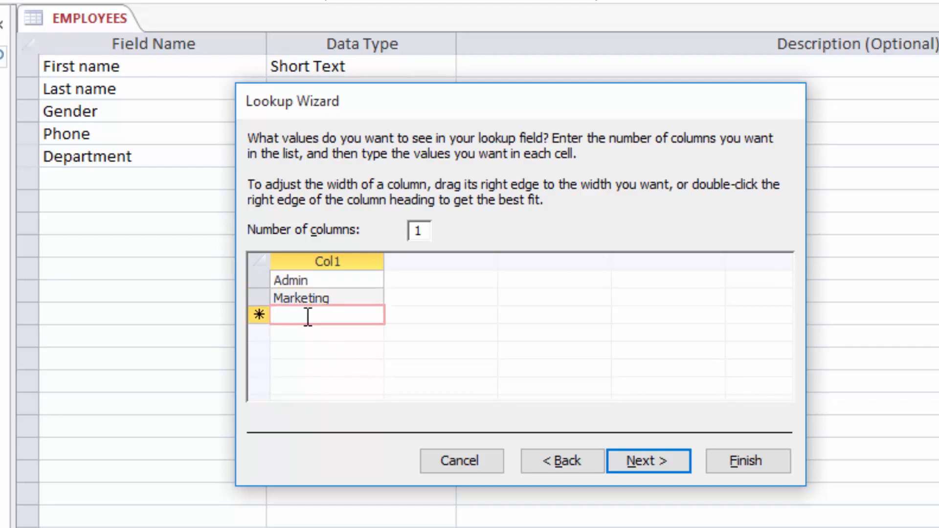
type("Factory")
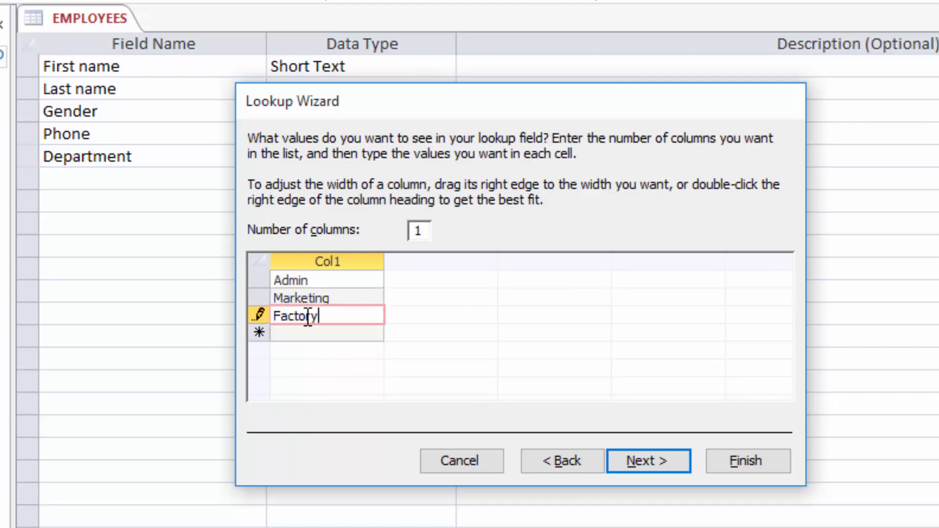
left_click(651, 462)
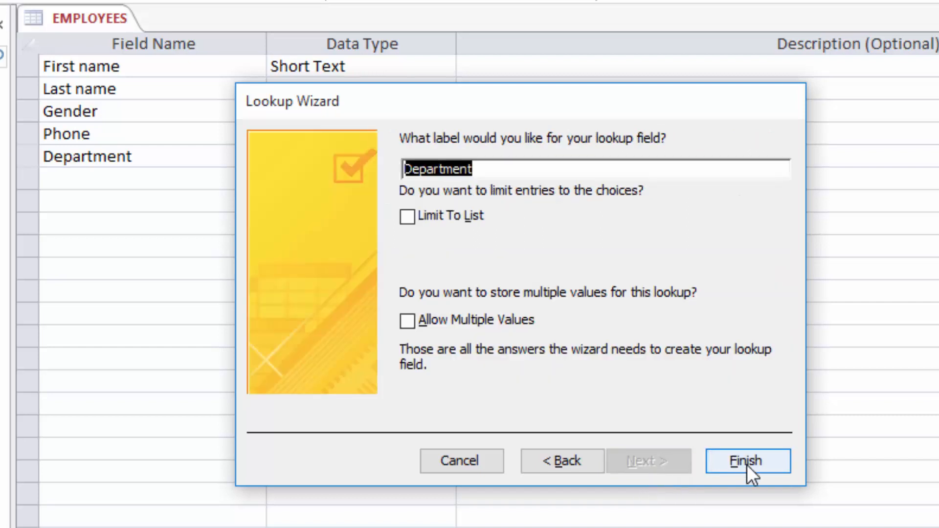
left_click(747, 462)
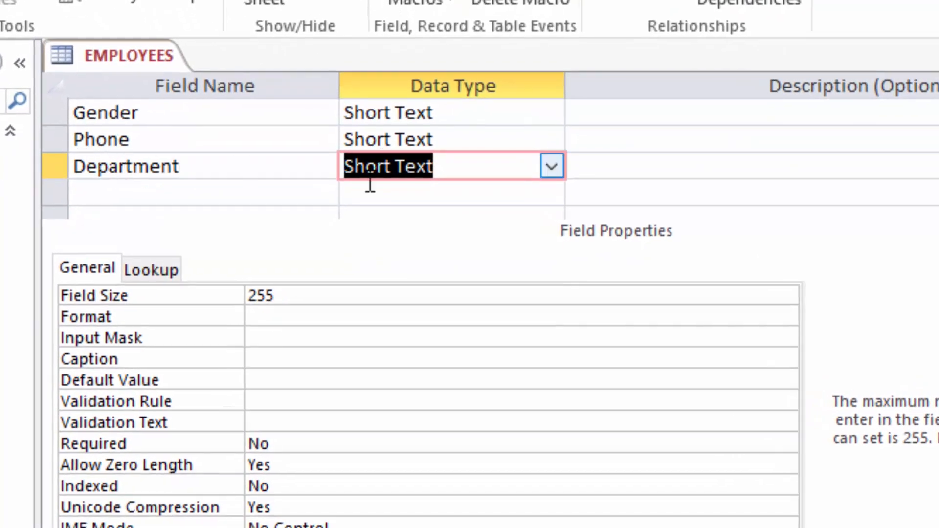
Enter Department's validation rule Admin or Marketing or Factory, correcting a stray typo
left_click(269, 399)
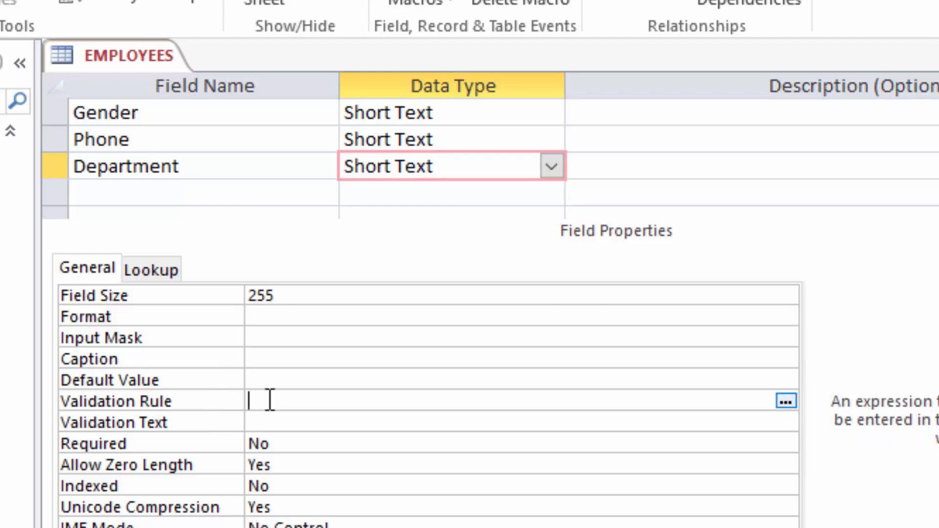
type("Admin")
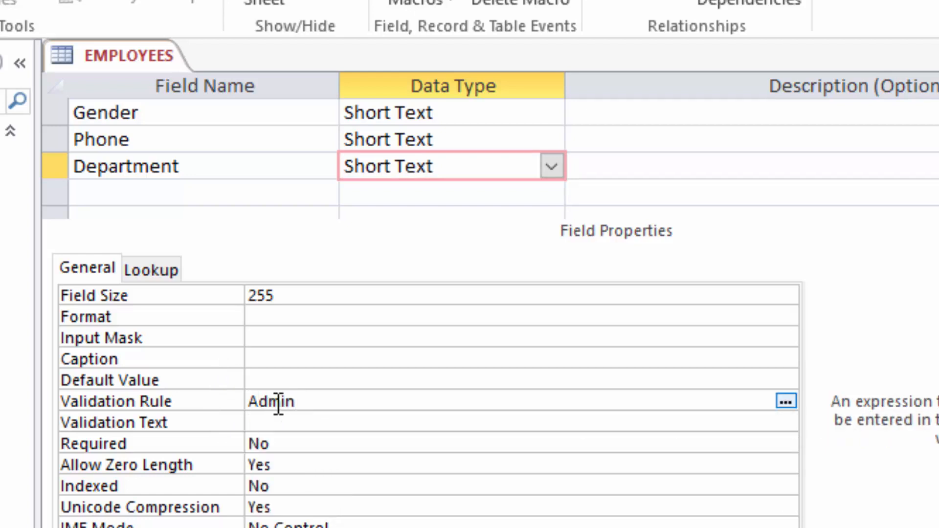
type(" or Marketing")
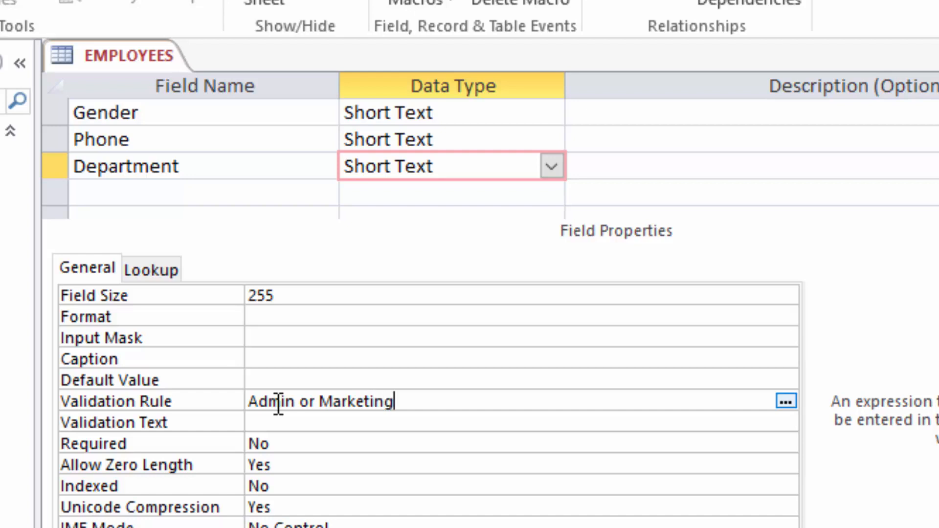
type(" or ")
type("Fact")
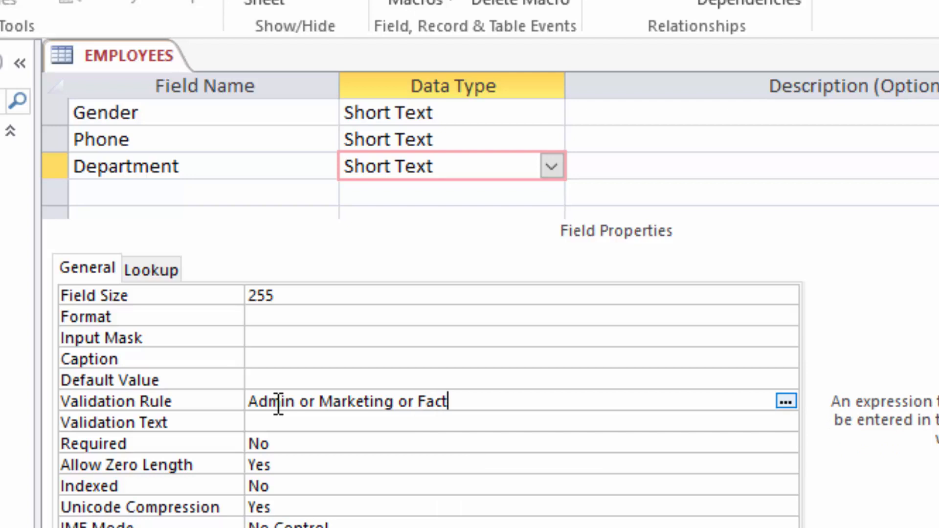
type("oryu")
key("BackSpace")
left_click(308, 425)
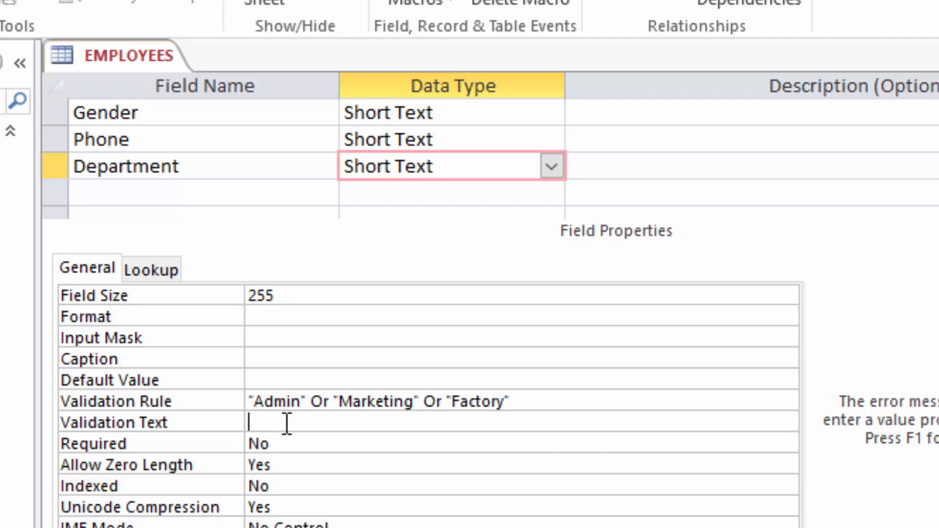
Enter 'Choose only from the options given in the list' as the Department field's validation text
type("E")
key("BackSpace")
type("Choose")
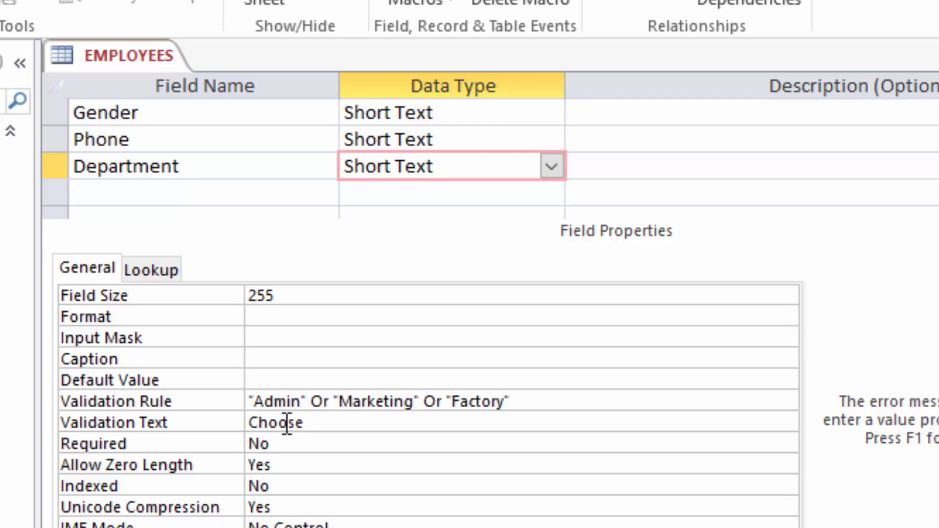
type(" only fro")
type("m ")
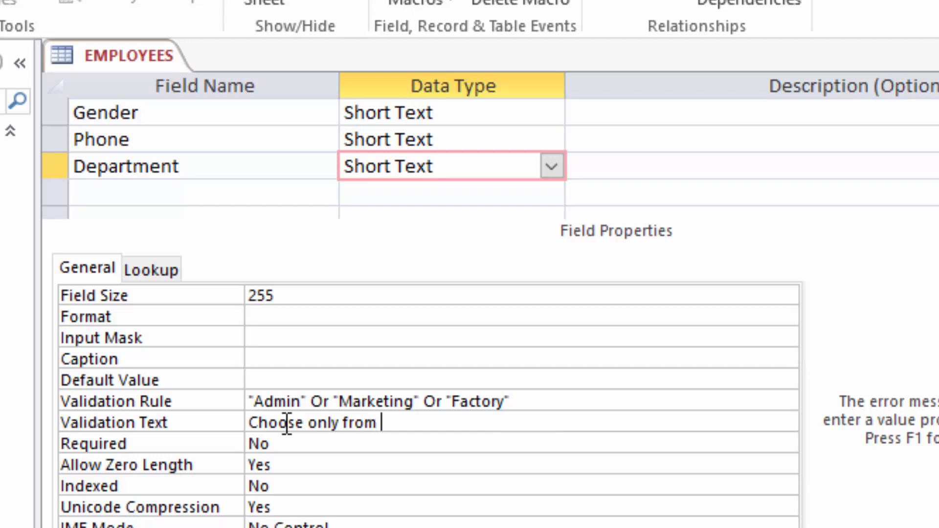
type("the op")
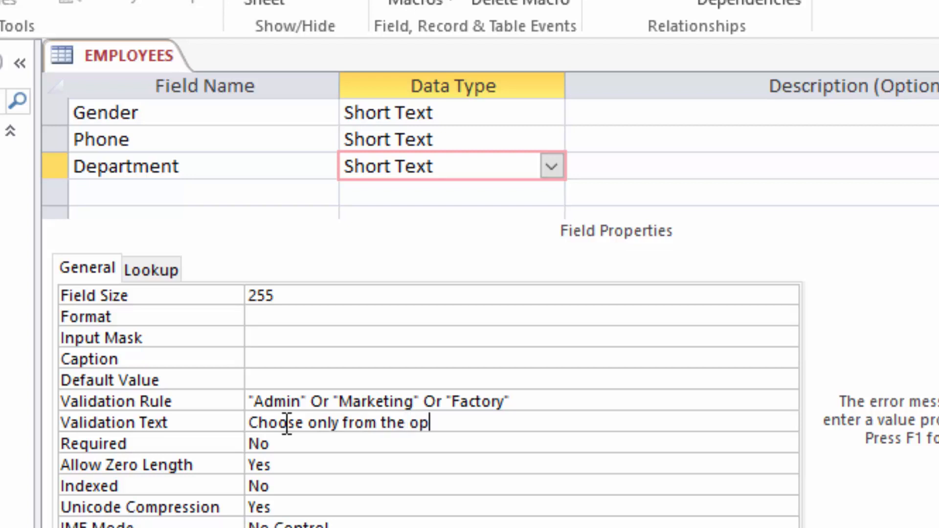
type("tions given i")
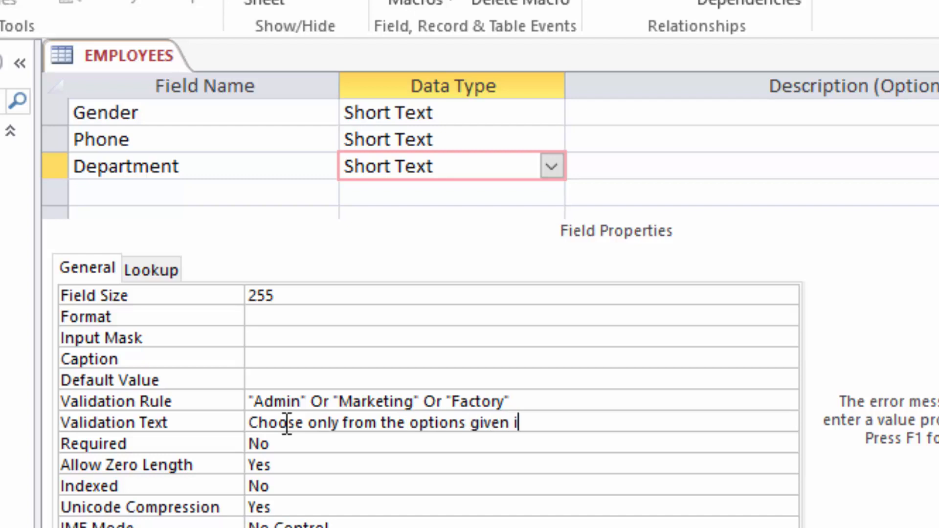
type("n the list")
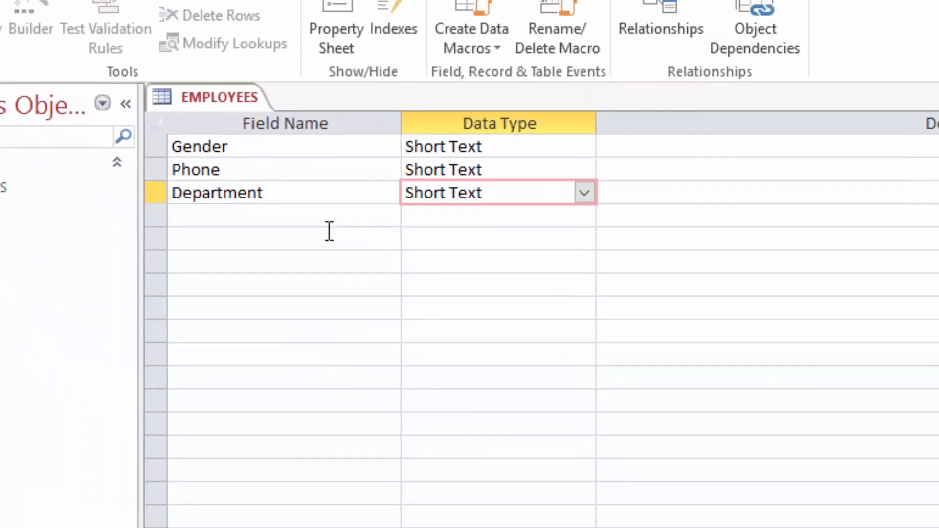
Save the EMPLOYEES table design and switch it to Datasheet View
scroll(406, 296, "up", 1)
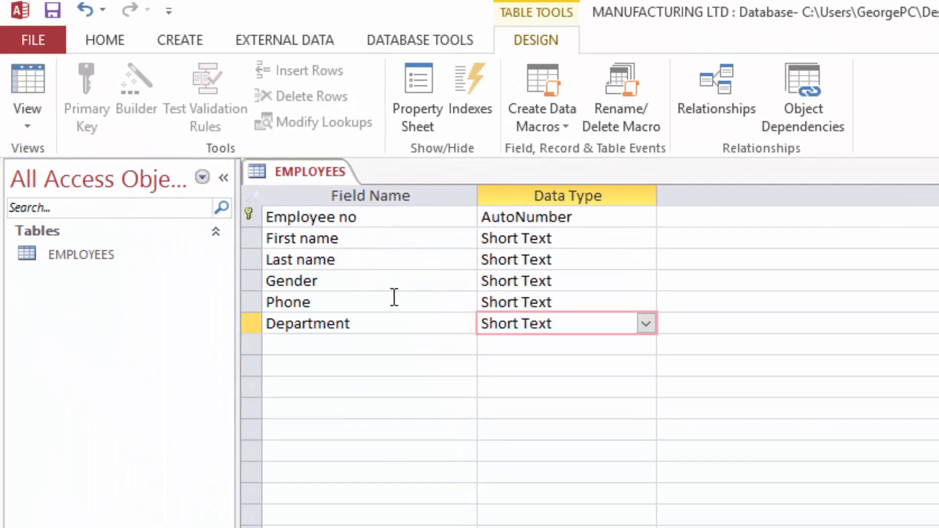
left_click(372, 300)
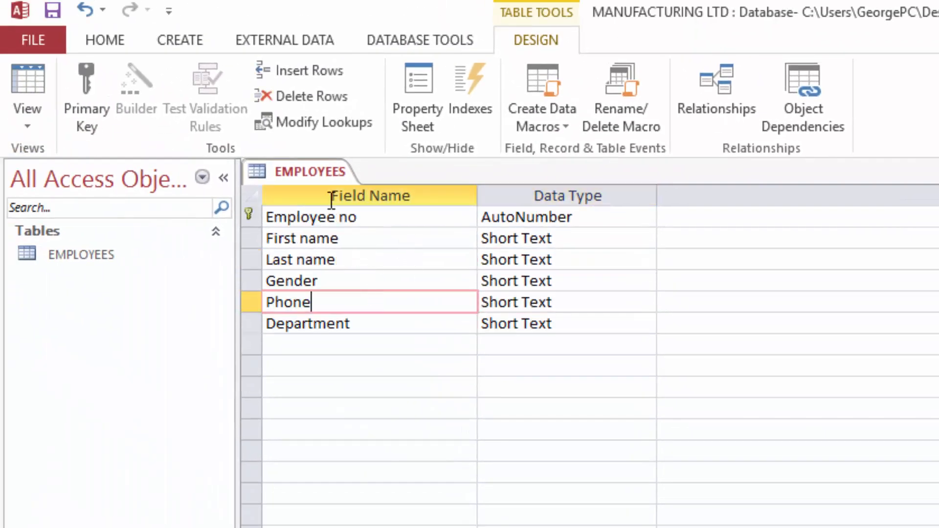
left_click(54, 6)
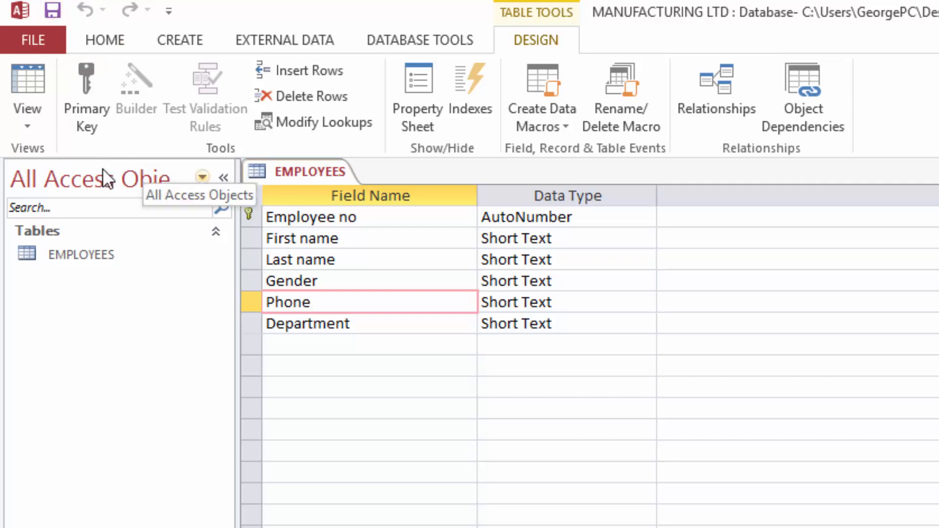
left_click(26, 76)
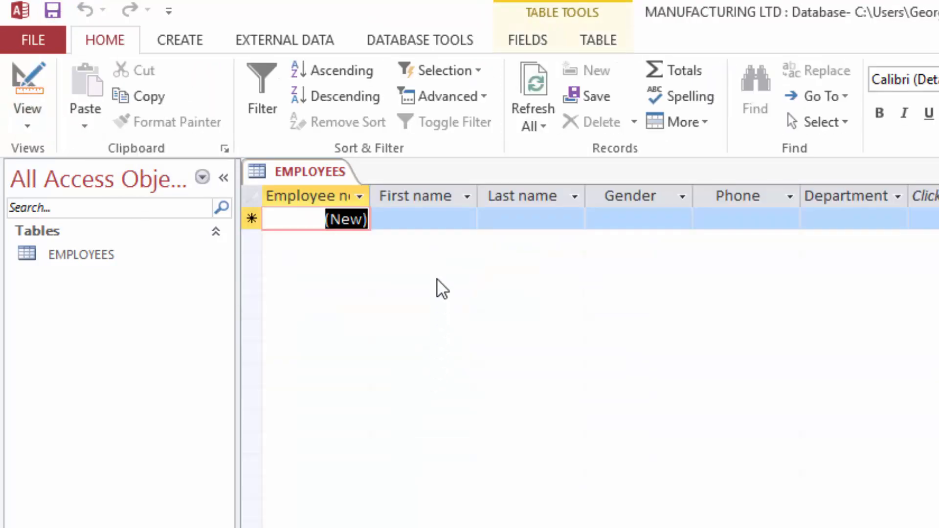
Check that the new record's Gender dropdown offers M and F
left_click(460, 217)
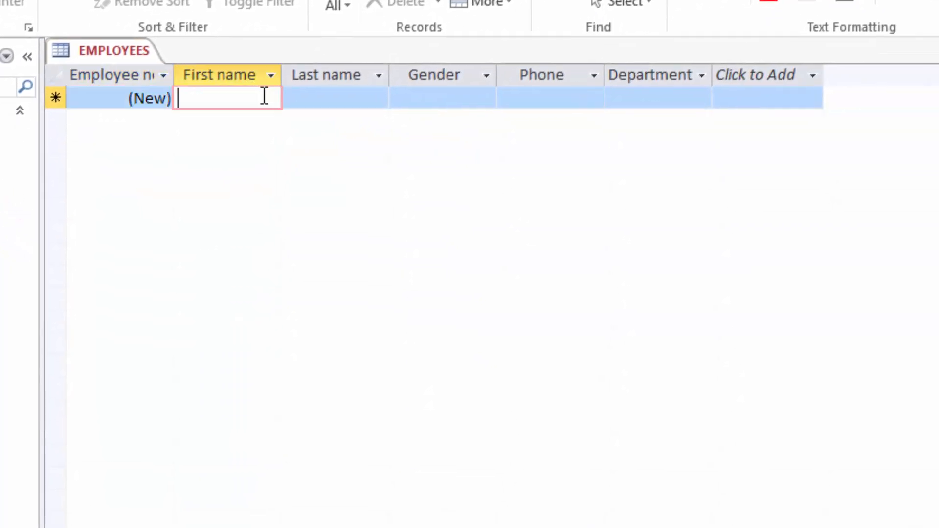
left_click(322, 94)
left_click(416, 96)
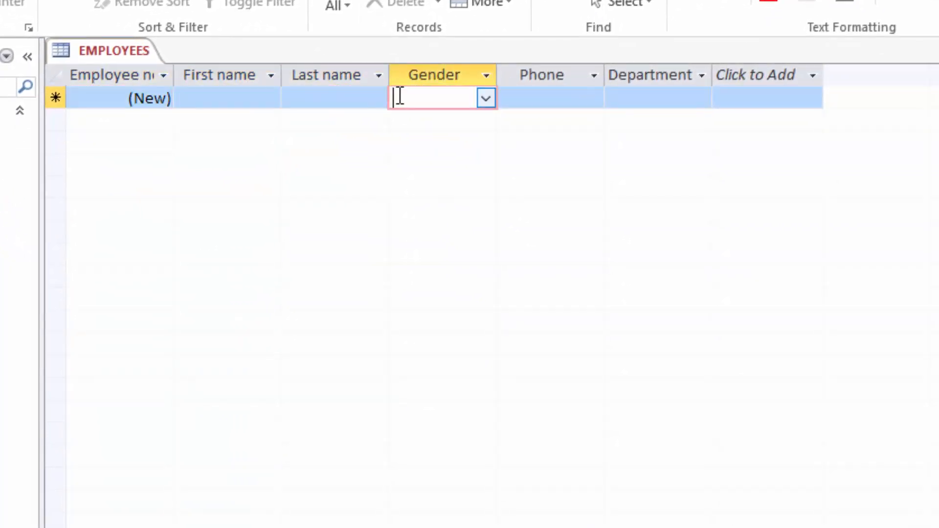
left_click(486, 97)
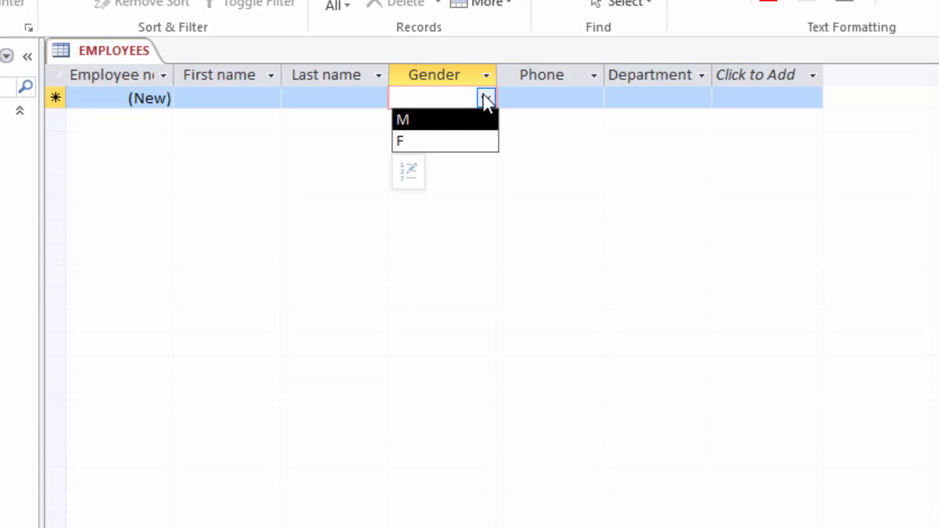
left_click(532, 93)
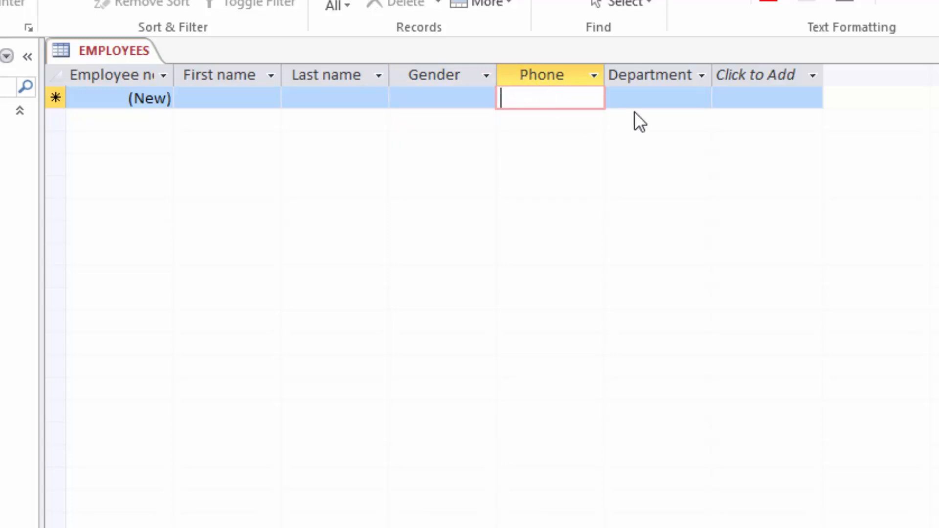
Widen the Department column, check its choices, then step through the new record's cells to Department
left_click_drag(713, 74, 739, 73)
left_click(685, 92)
left_click(708, 96)
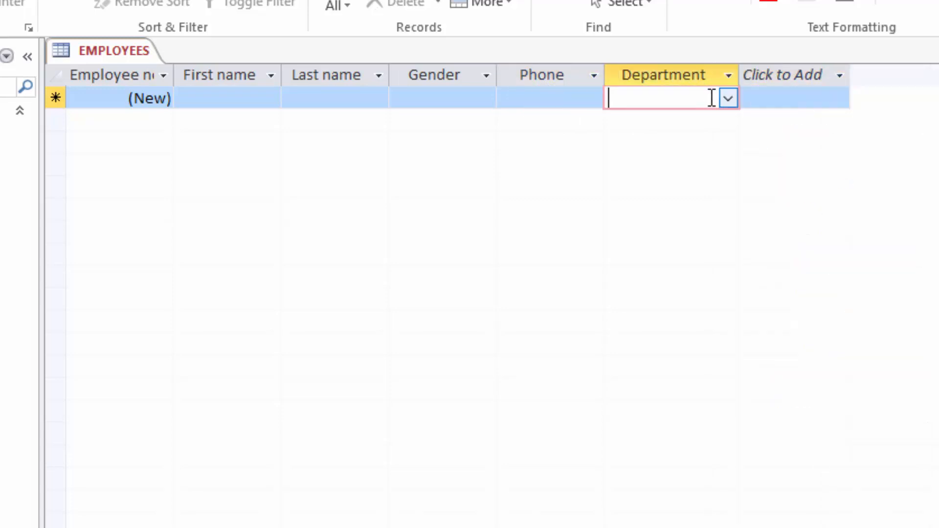
left_click(727, 98)
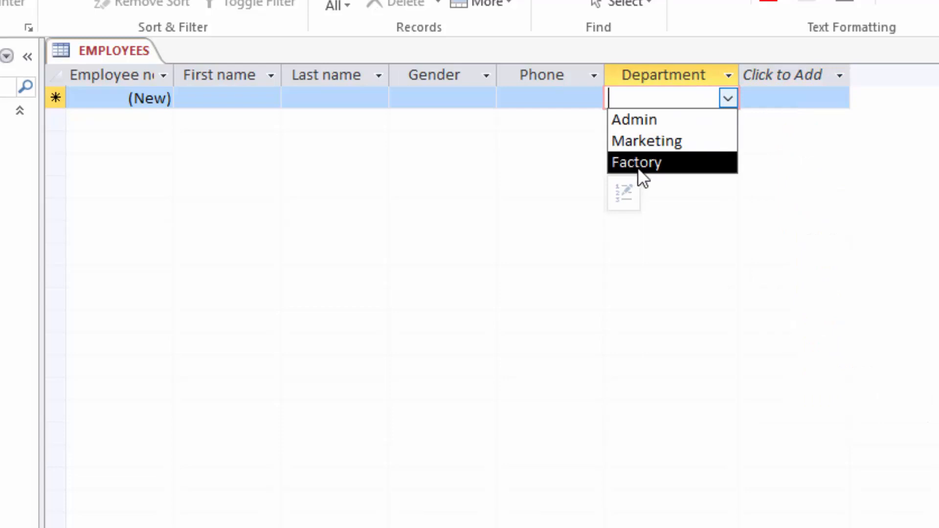
left_click(434, 93)
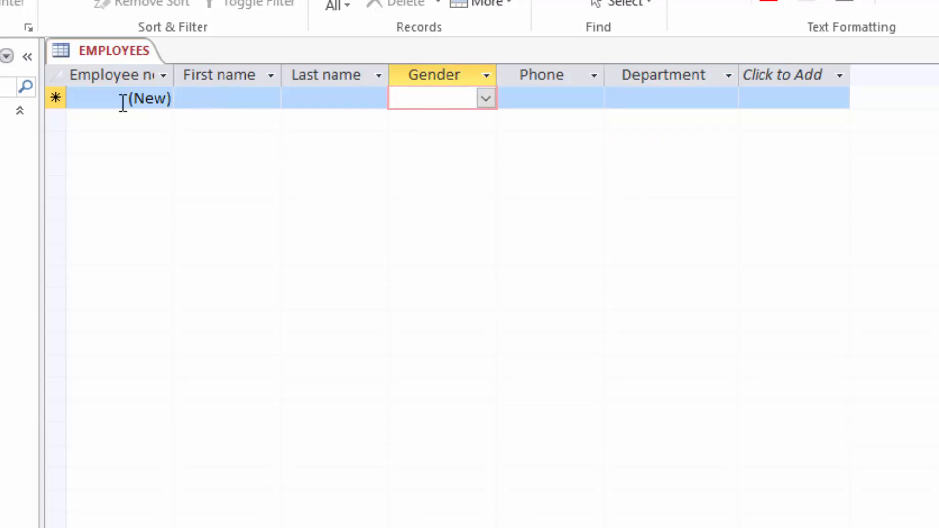
left_click(247, 96)
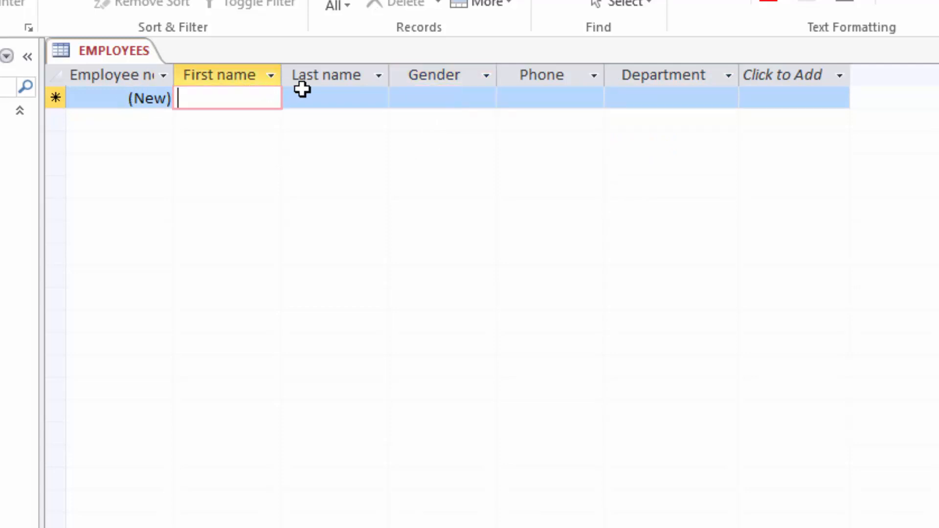
left_click(329, 93)
left_click(445, 92)
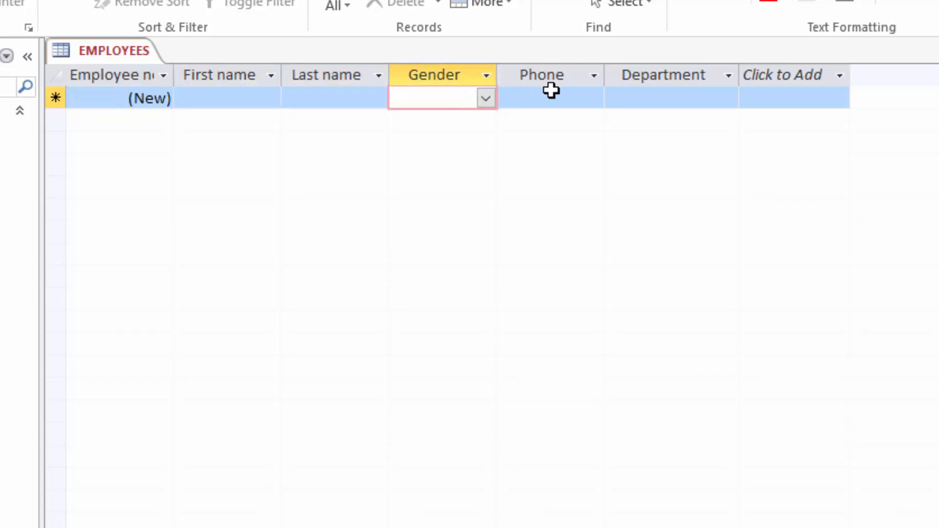
left_click(533, 96)
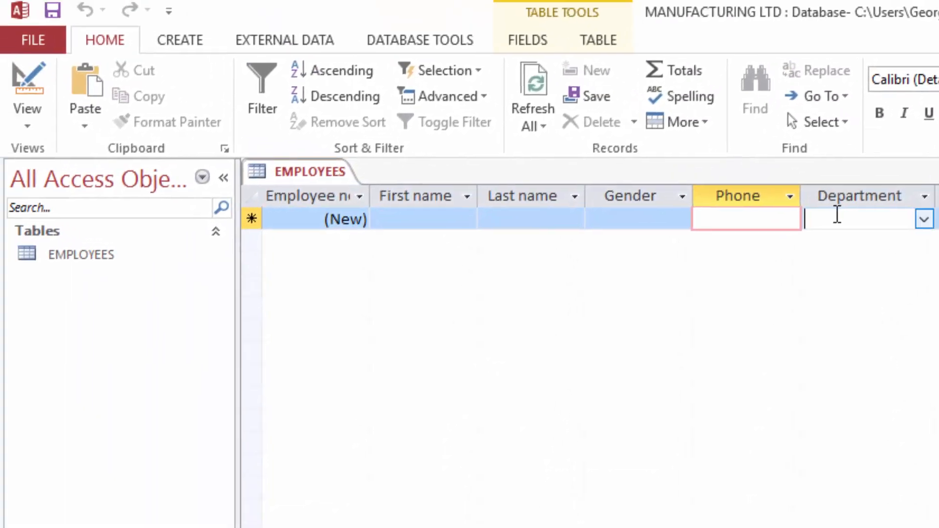
left_click(756, 161)
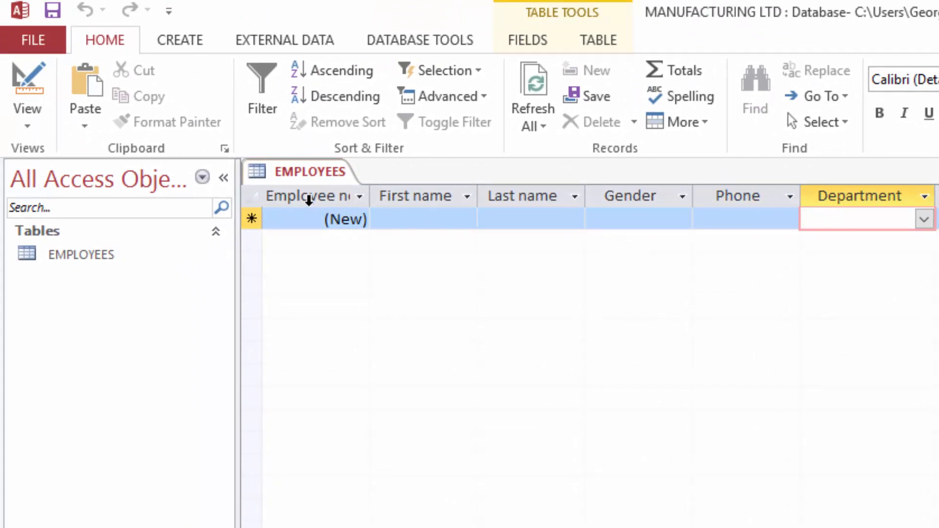
left_click(182, 37)
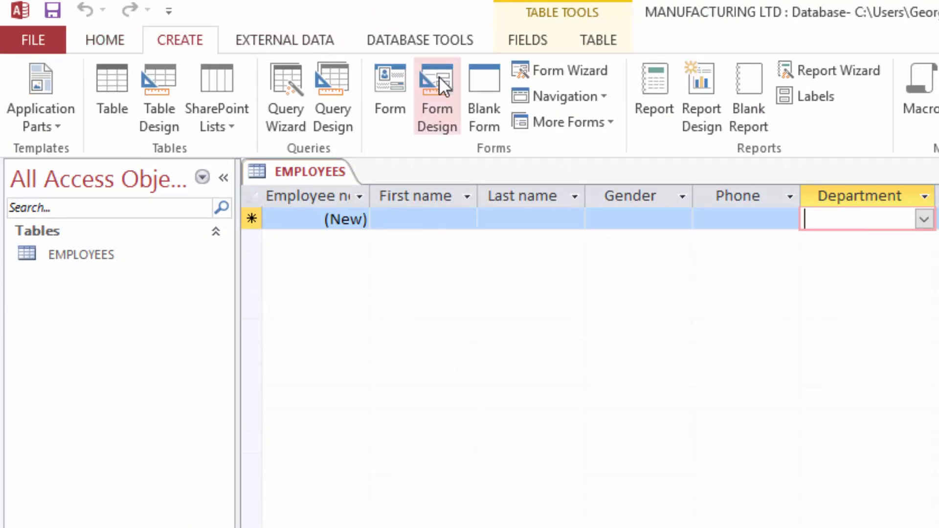
Create a form from the EMPLOYEES table and display it in Form View
left_click(389, 98)
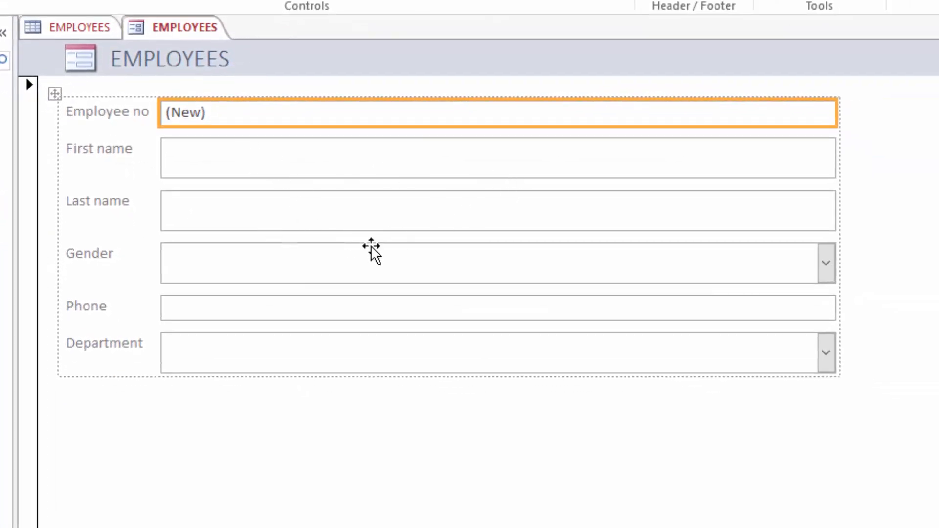
left_click(384, 260)
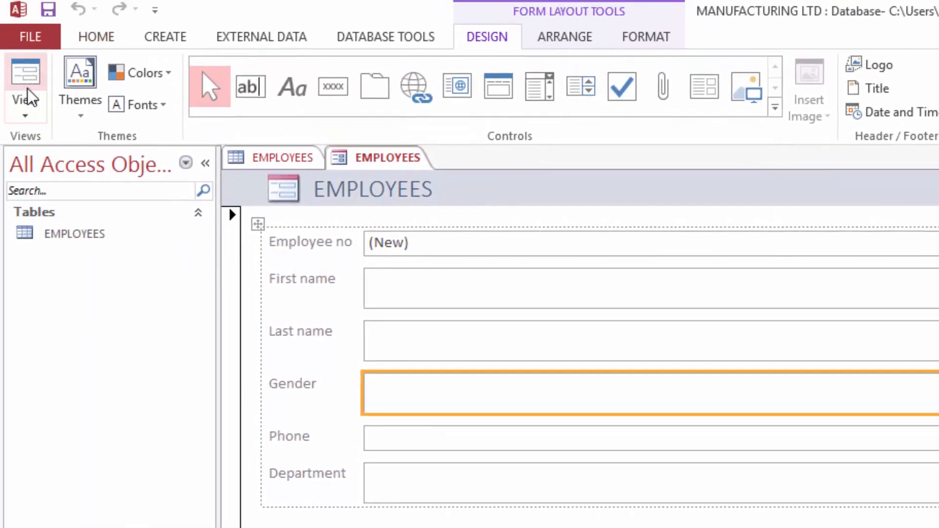
left_click(29, 99)
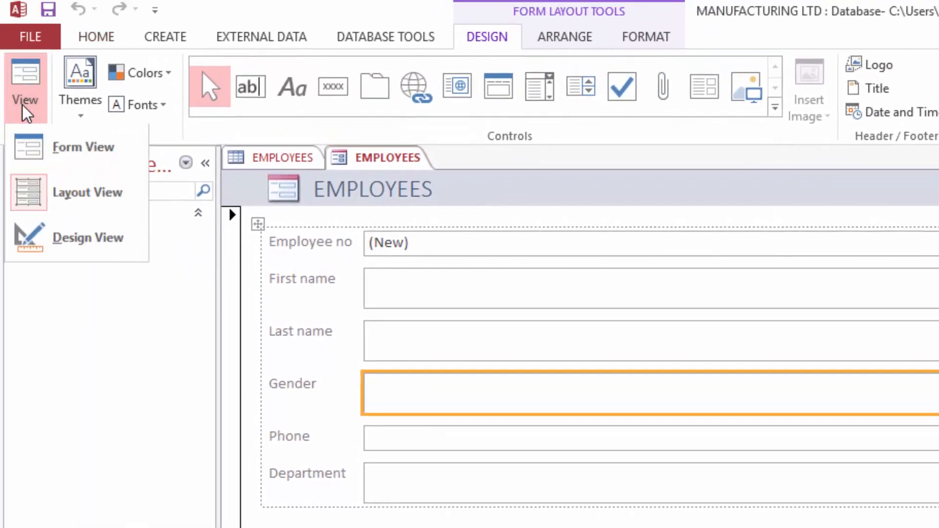
left_click(44, 153)
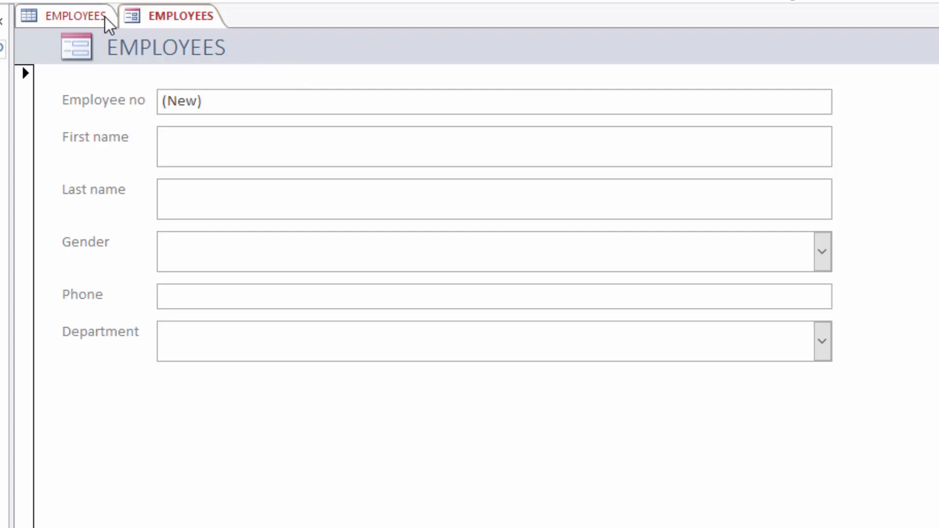
Close the EMPLOYEES table, saving its layout changes
left_click(90, 17)
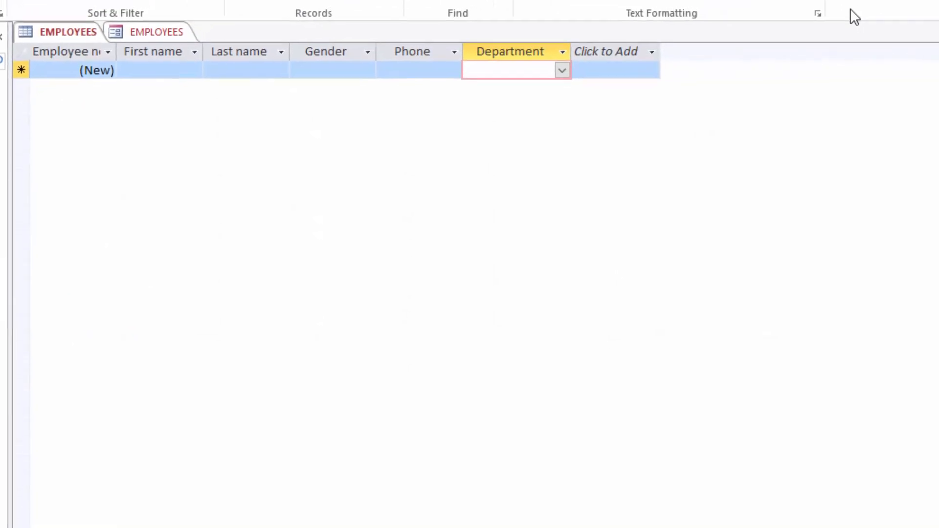
left_click(929, 37)
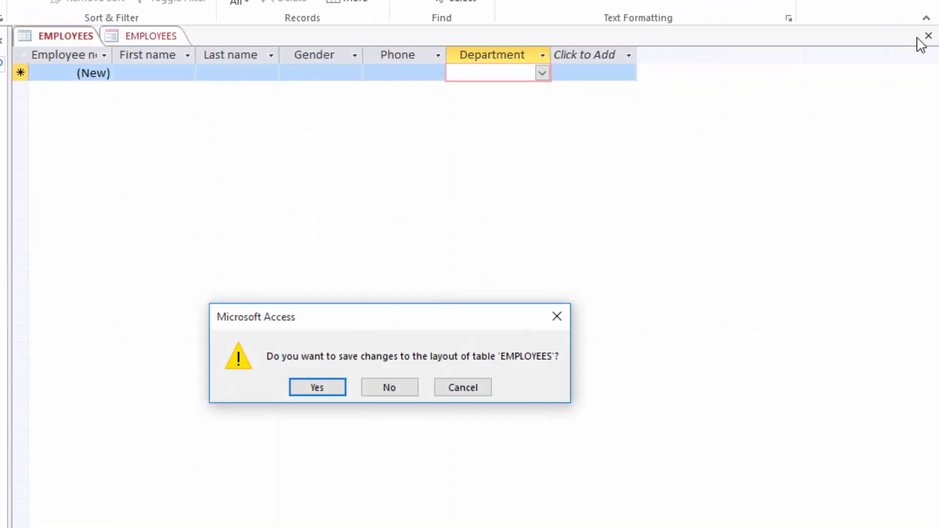
left_click(314, 386)
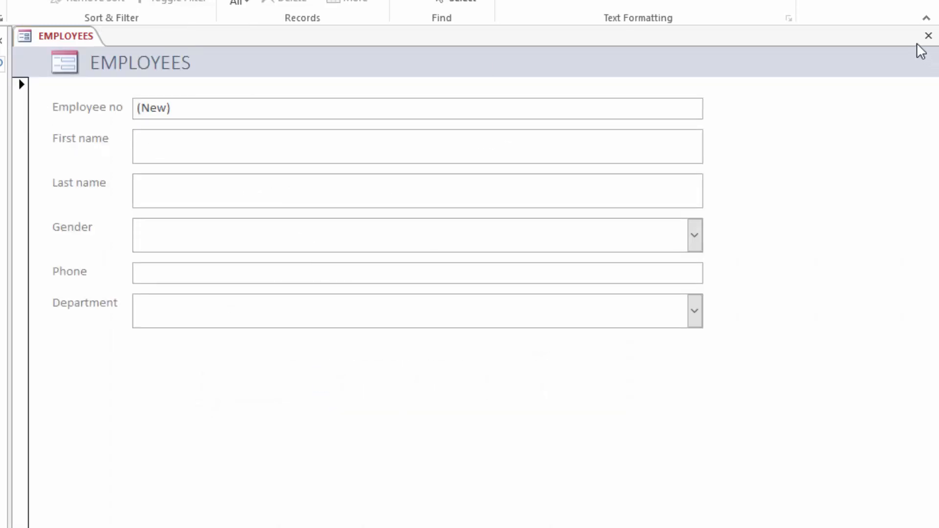
Close the new form and save it under the name 'Data Entry Form'
left_click(929, 38)
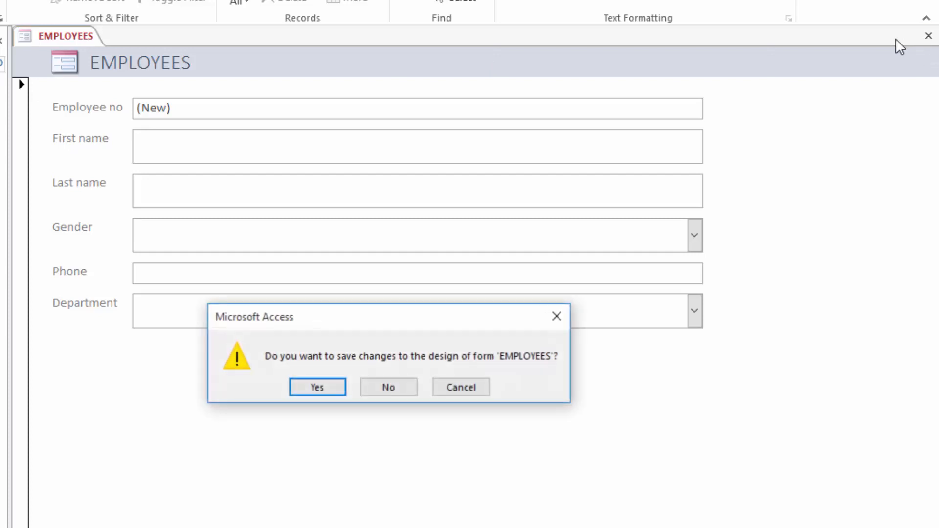
left_click(313, 387)
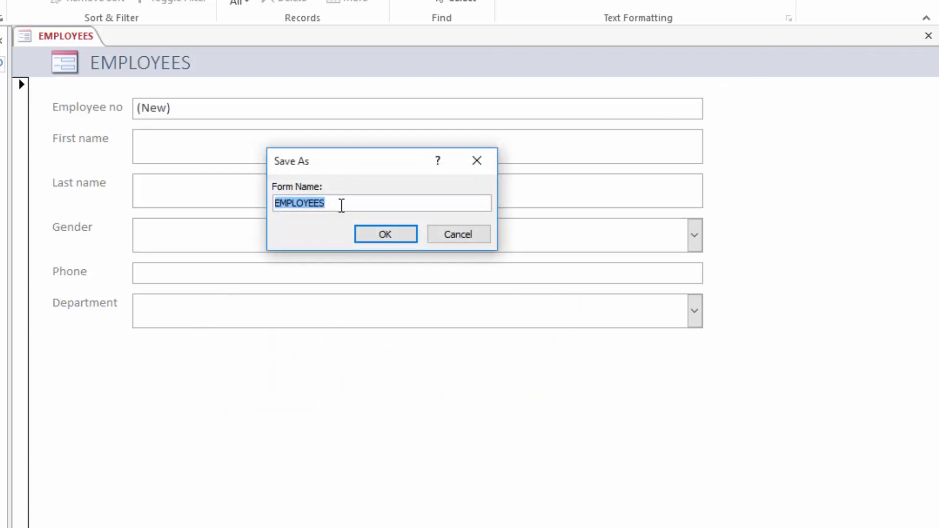
type("FData")
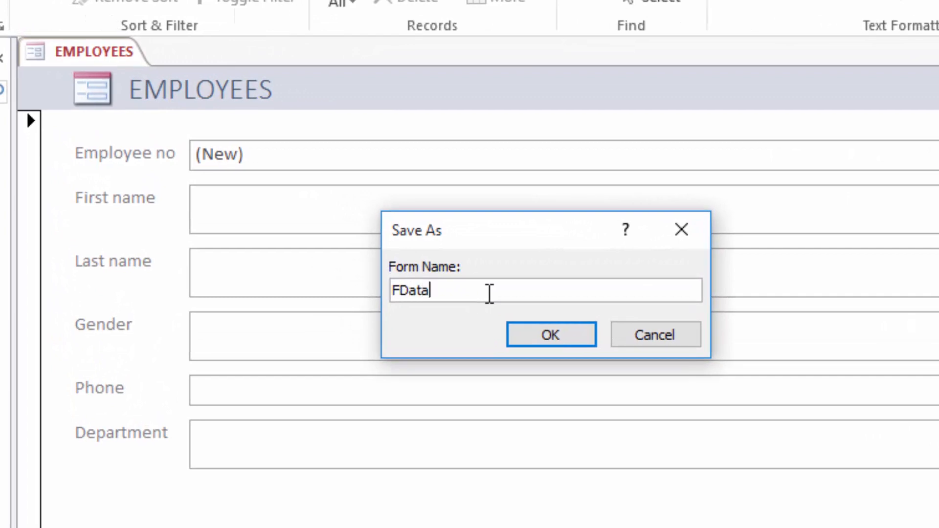
key("BackSpace")
key("BackSpace")
key("BackSpace")
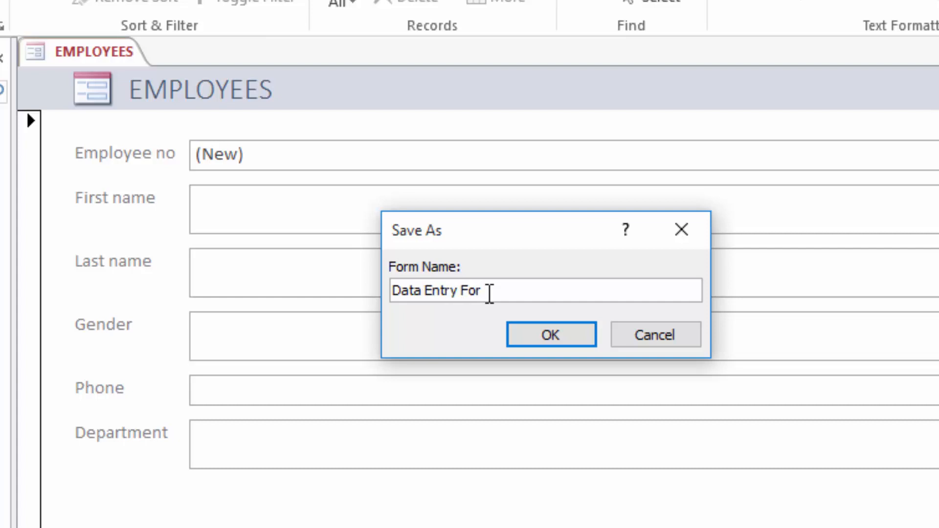
left_click(547, 336)
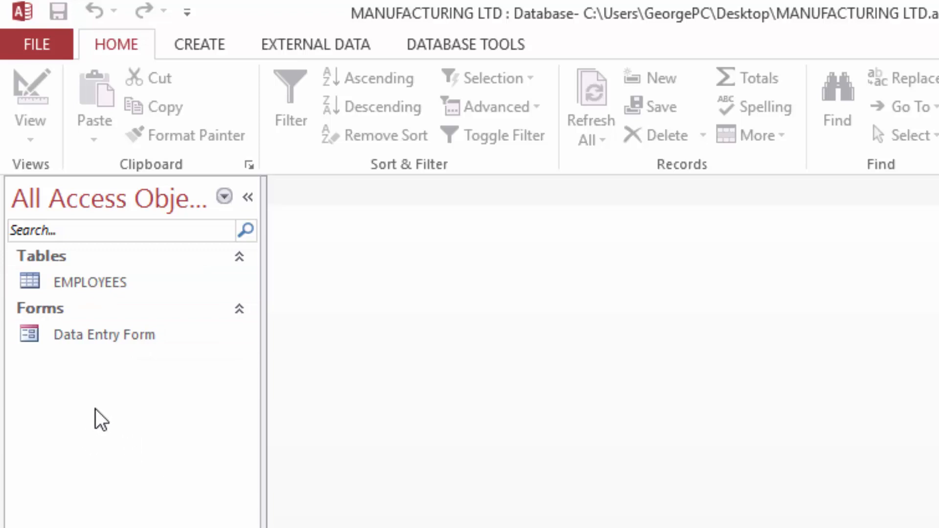
Open Data Entry Form and enter the first employee's first and last name
double_click(90, 337)
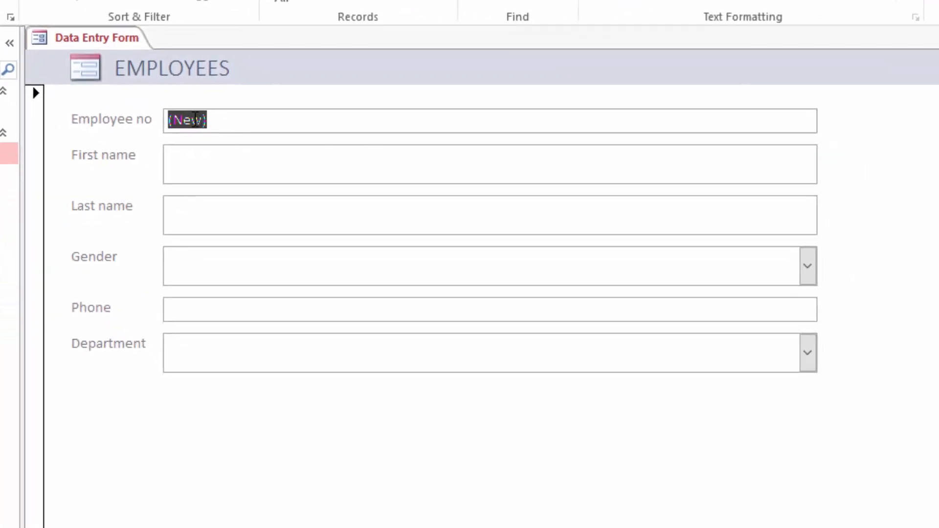
left_click(198, 166)
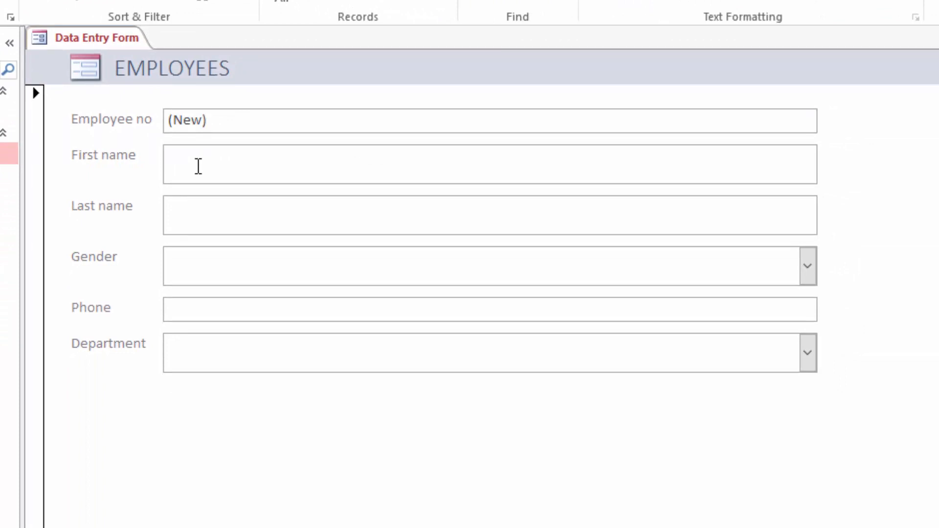
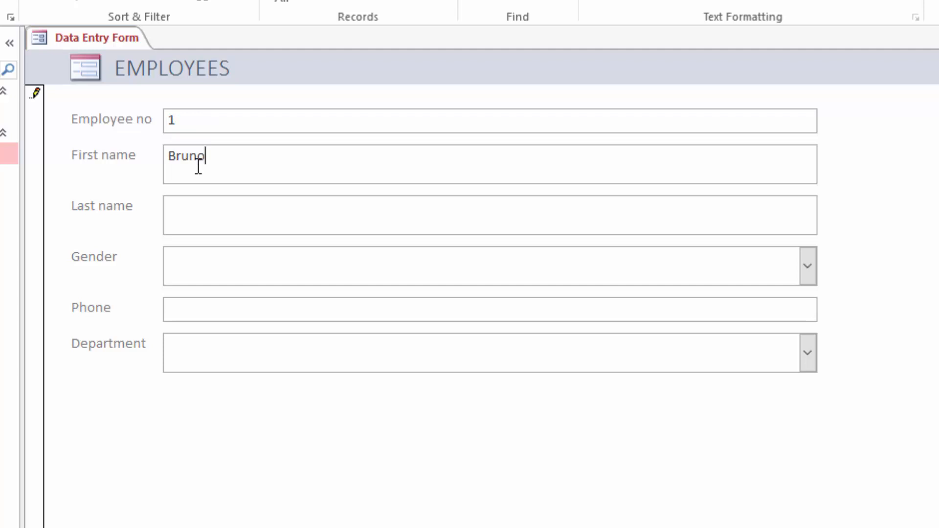
key("Tab")
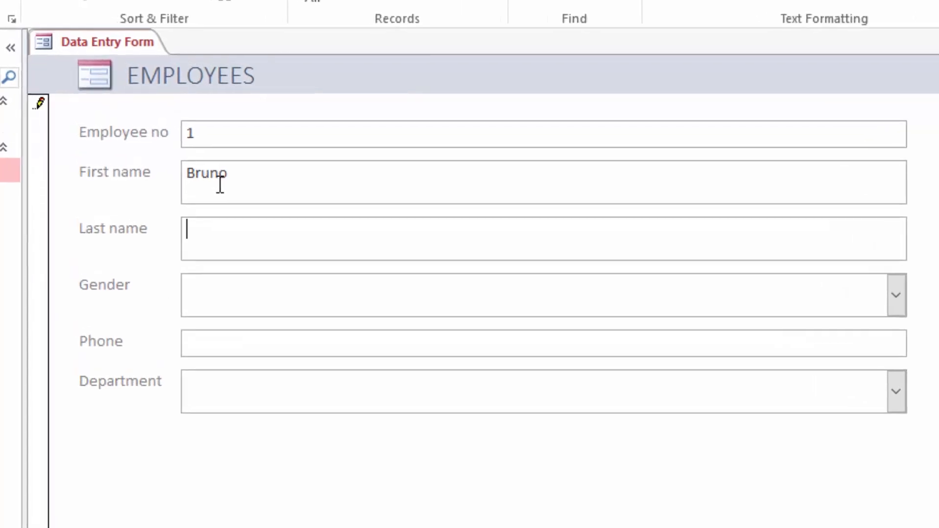
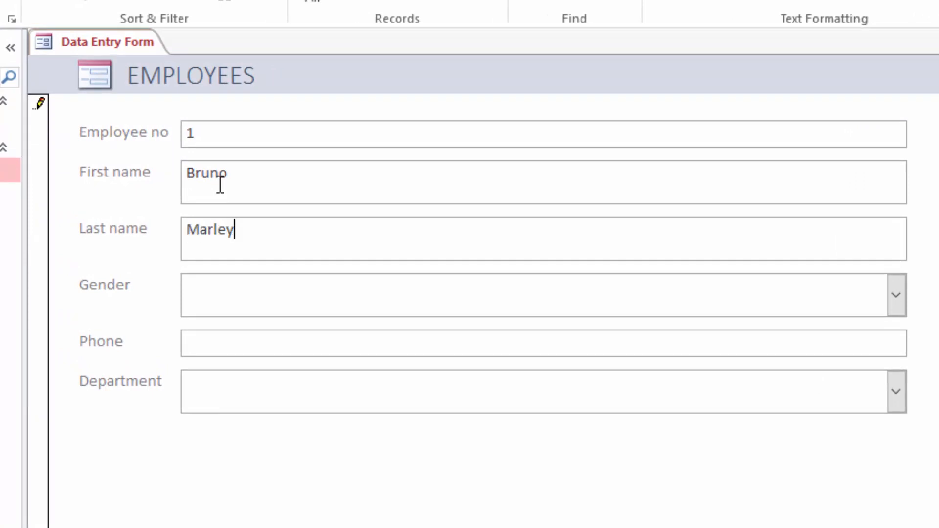
Set Gender to M, enter the phone number, choose Factory, then start editing Department
left_click(896, 295)
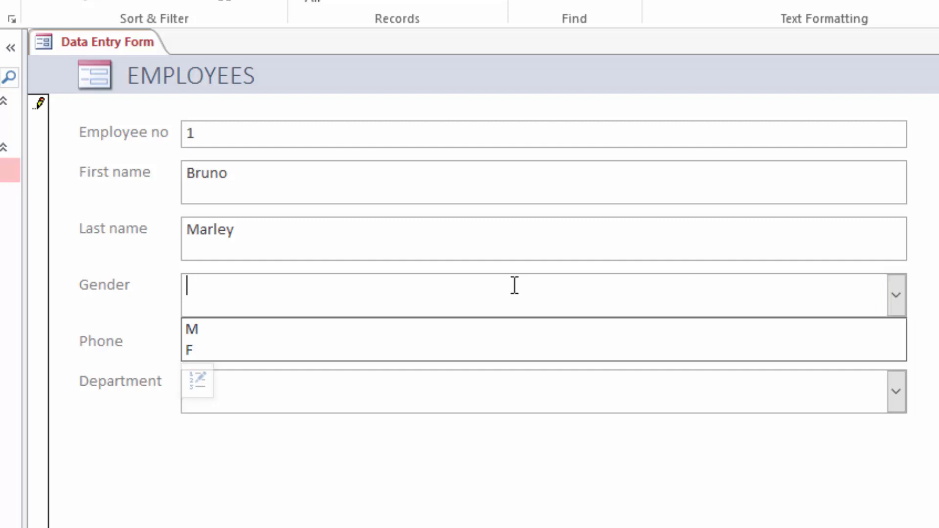
left_click(219, 327)
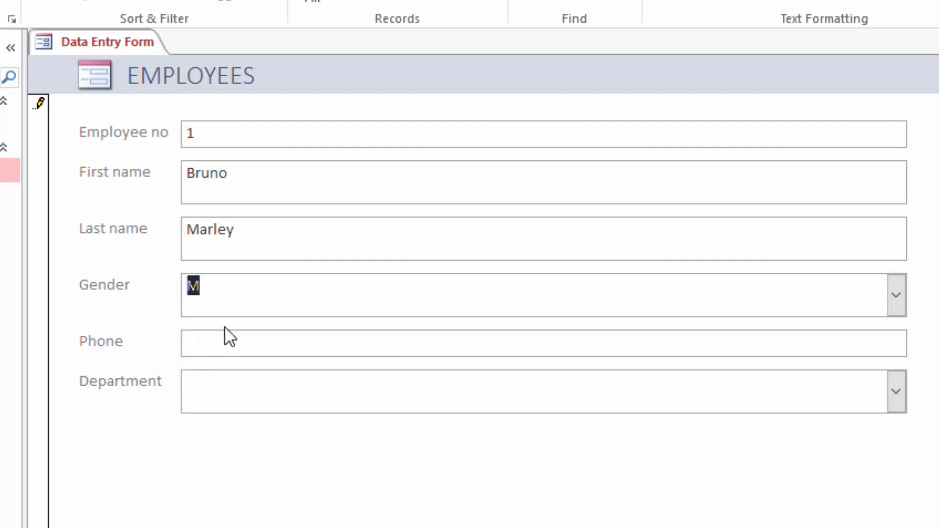
left_click(269, 337)
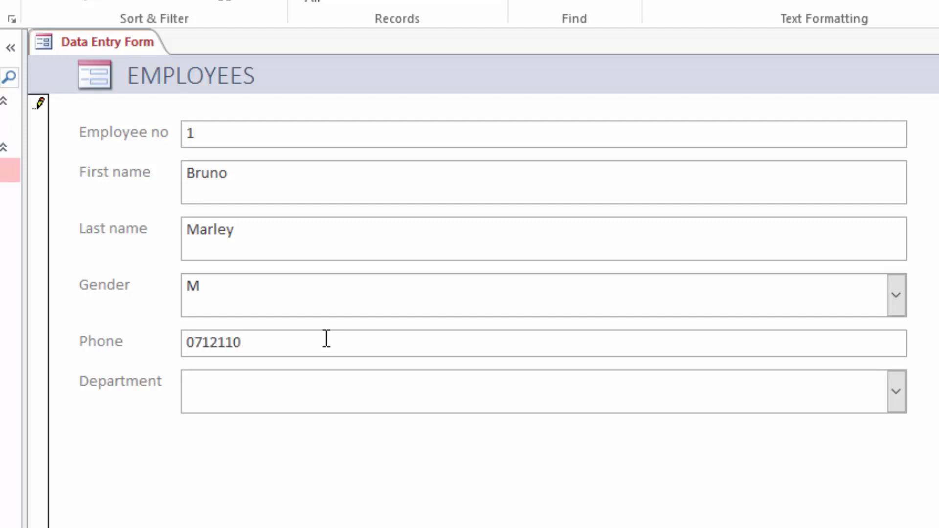
type("12")
left_click(897, 391)
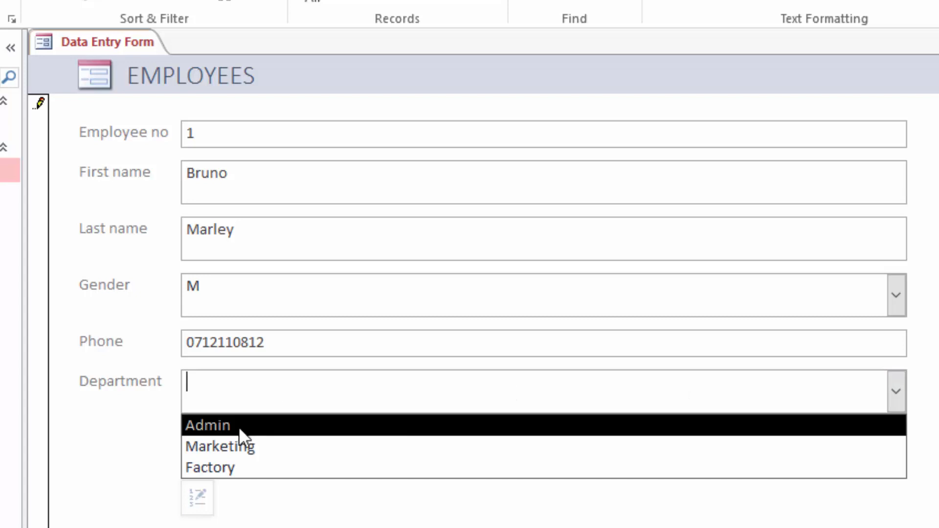
left_click(221, 465)
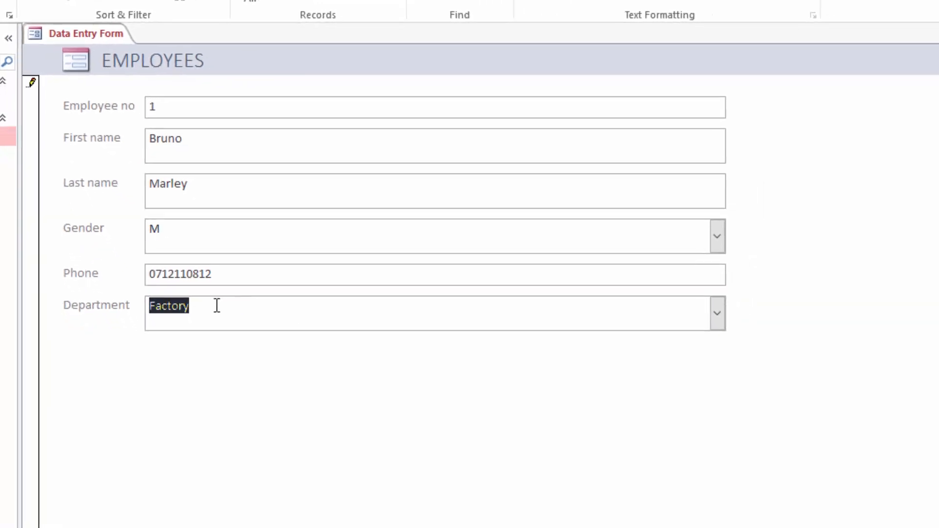
left_click(207, 305)
left_click(65, 301)
Test Department validation with made-up text fgfdggsgss, dismiss the warning, and restore Factory
type("fgfdgs")
type("gsgss")
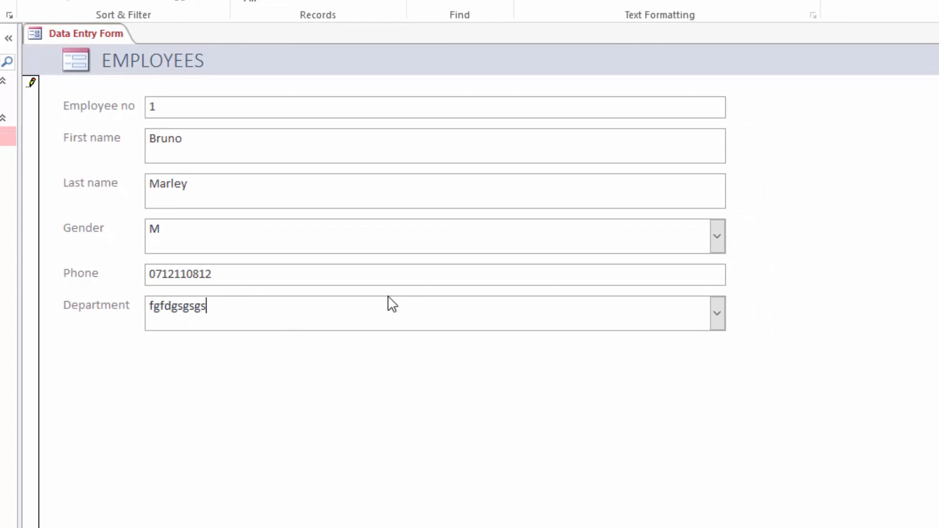
left_click(267, 277)
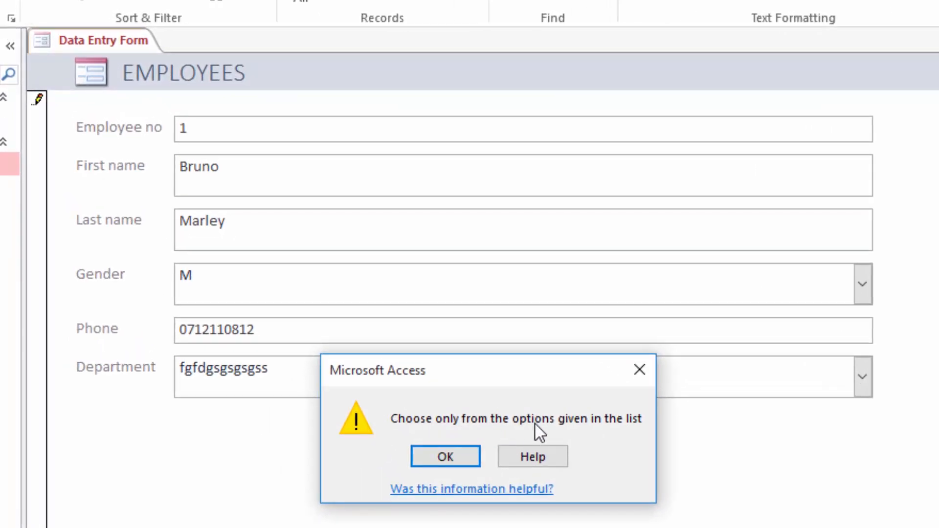
left_click(453, 455)
left_click(861, 381)
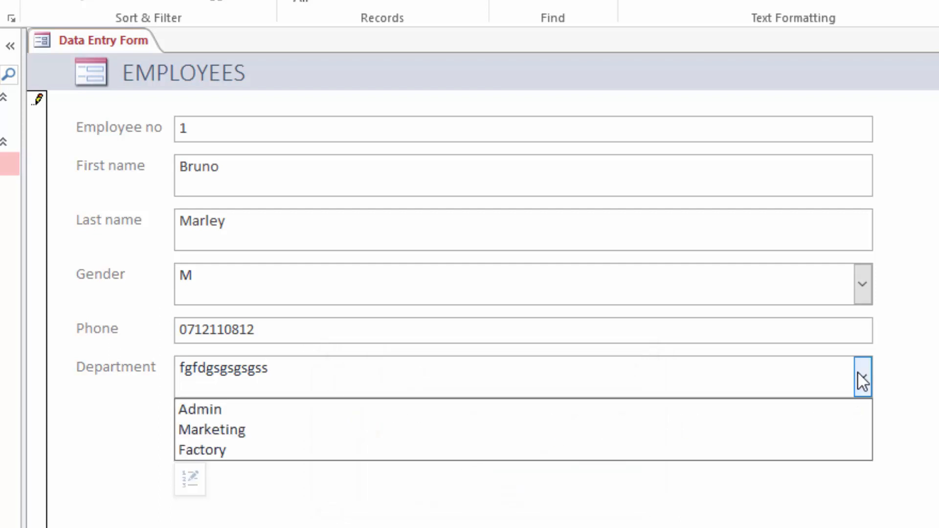
left_click(244, 452)
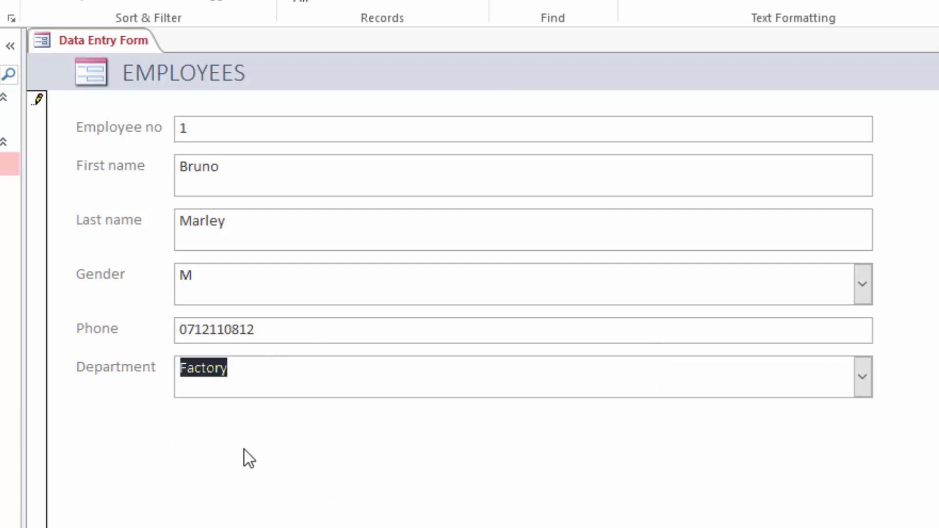
Test Gender validation with 'Mdgggg', dismiss the 'Choose only M or F' warning, and reset it to M
left_click(345, 284)
type("dgggg")
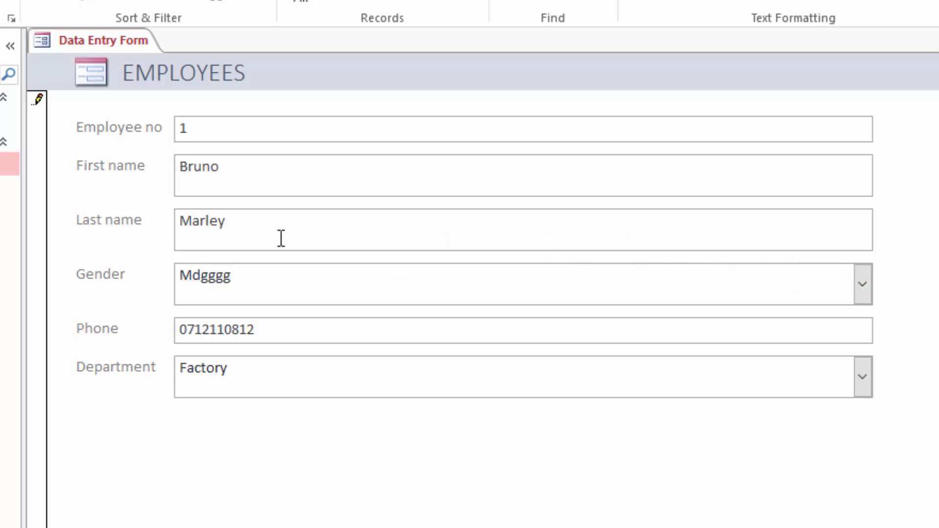
left_click(251, 225)
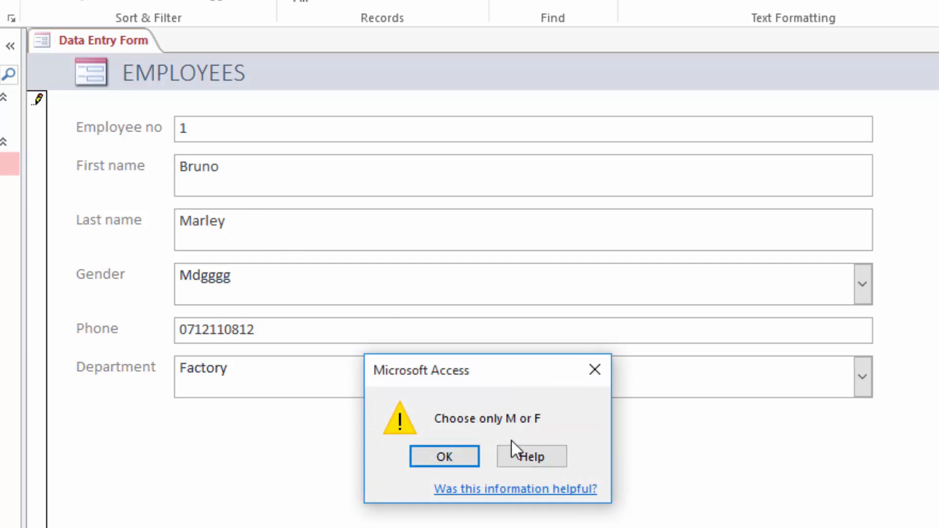
left_click(457, 455)
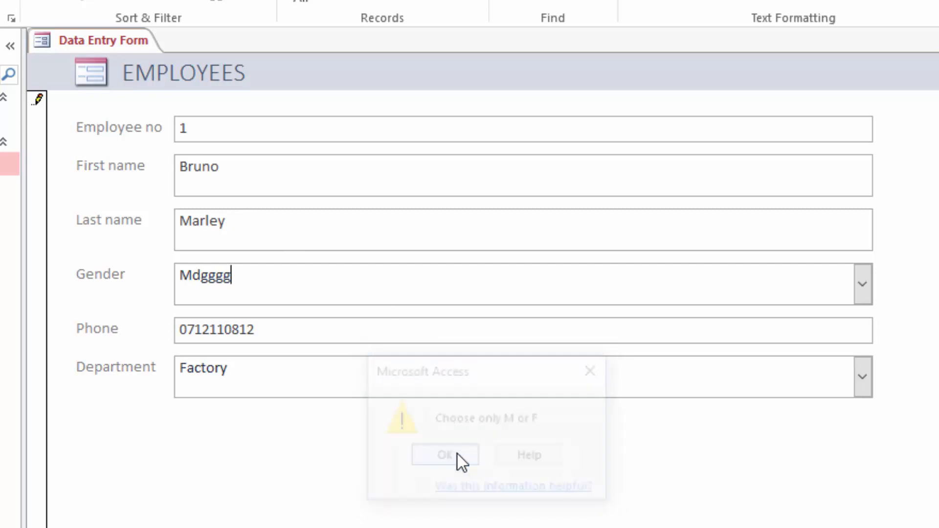
left_click(863, 283)
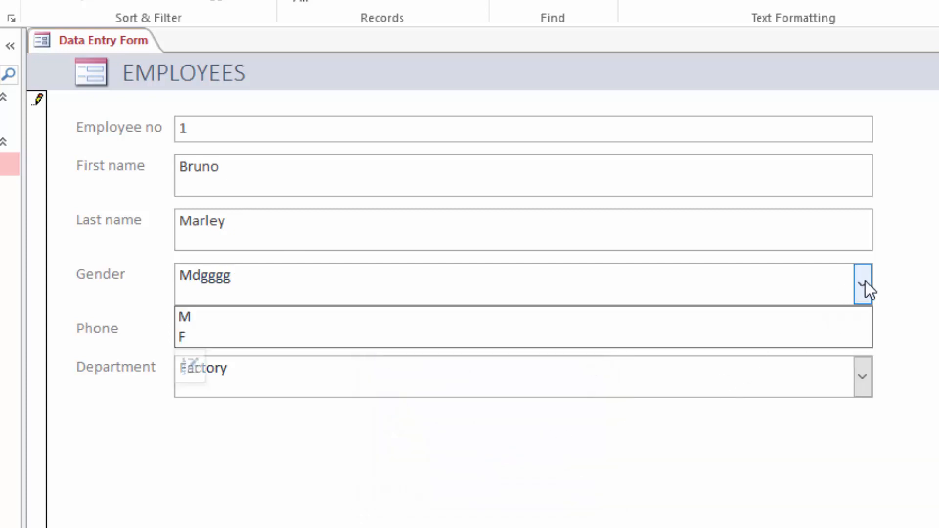
left_click(255, 318)
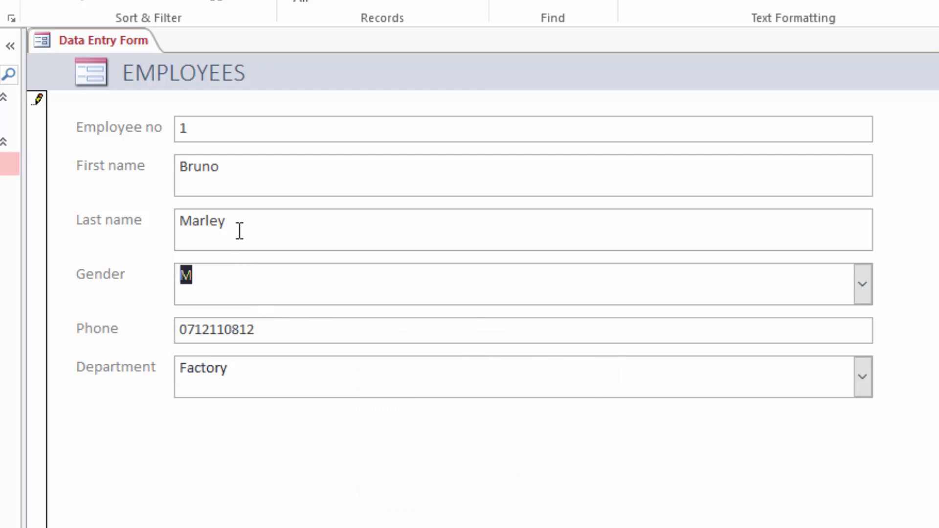
left_click(248, 219)
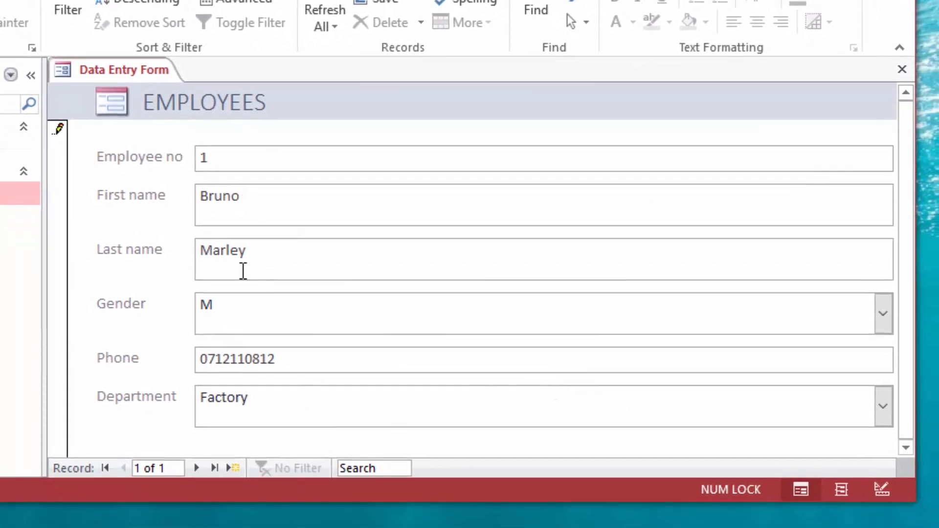
Enlarge the form window, start a new record, and enter the second employee's first and last name
left_click_drag(313, 506, 332, 513)
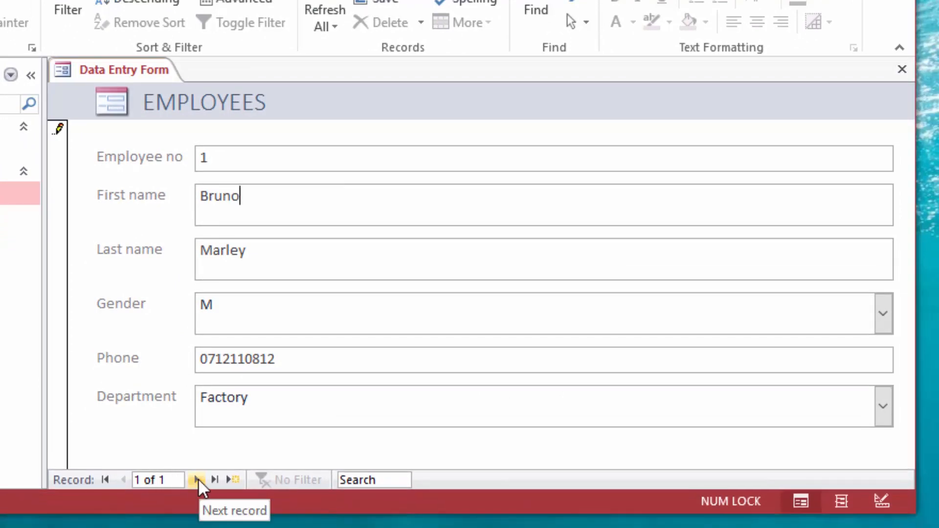
left_click(198, 478)
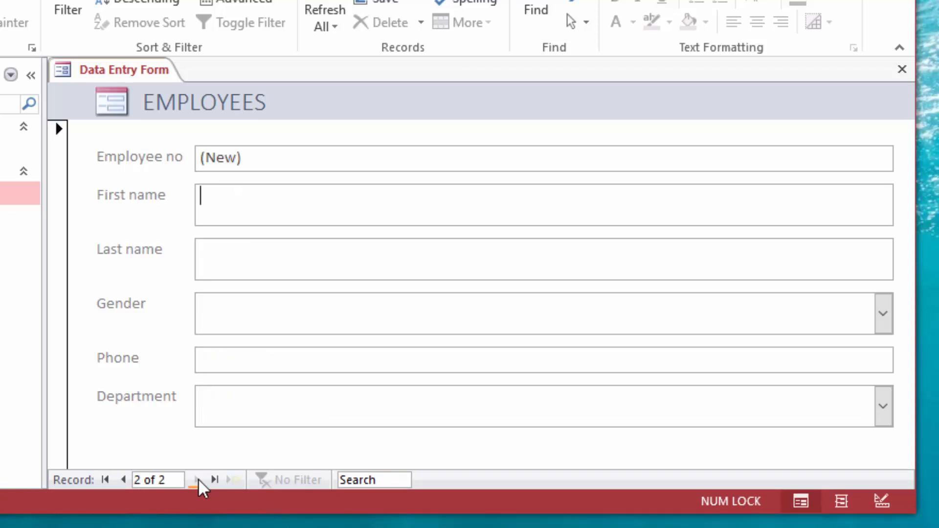
left_click(239, 187)
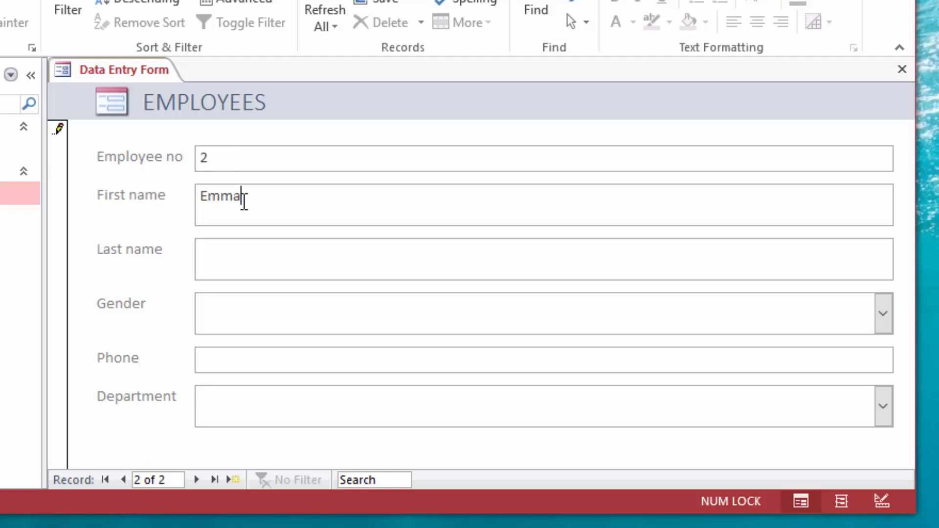
left_click(222, 253)
Set record 2's Gender to F and enter its phone number
left_click(883, 320)
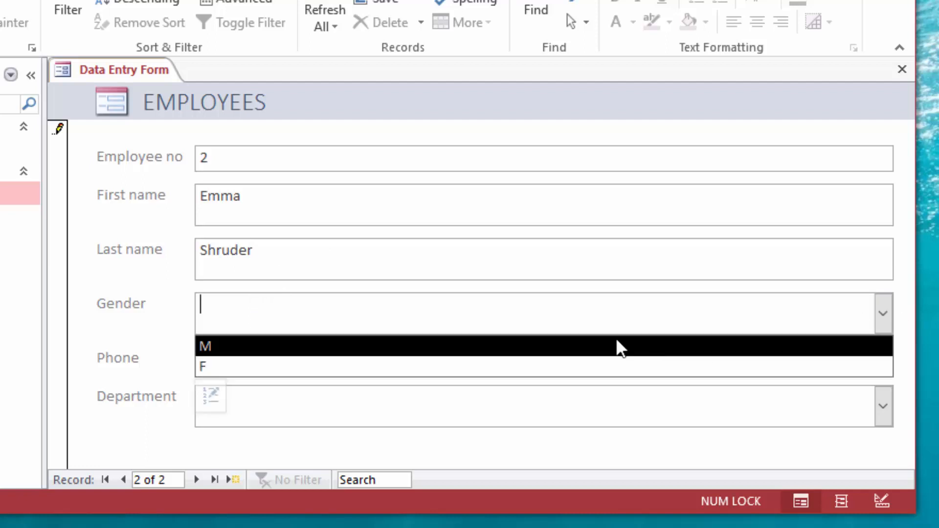
left_click(304, 366)
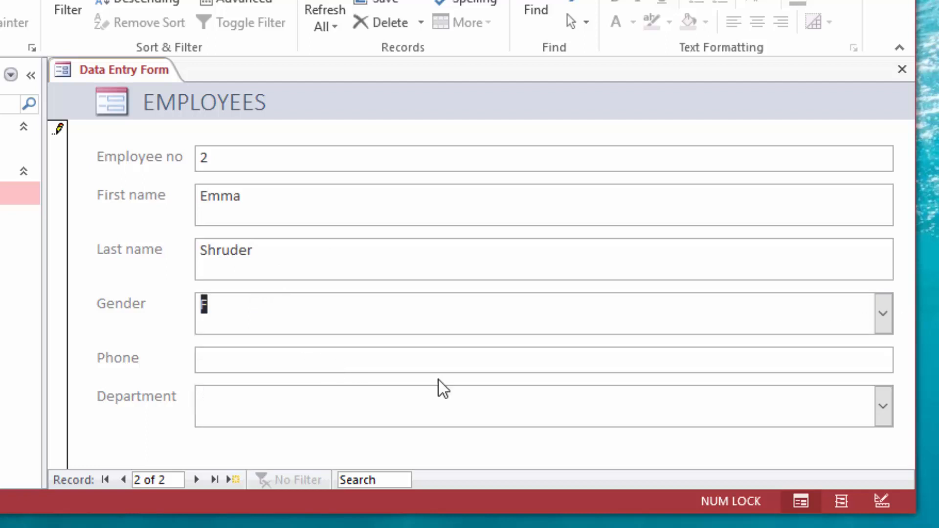
left_click(469, 364)
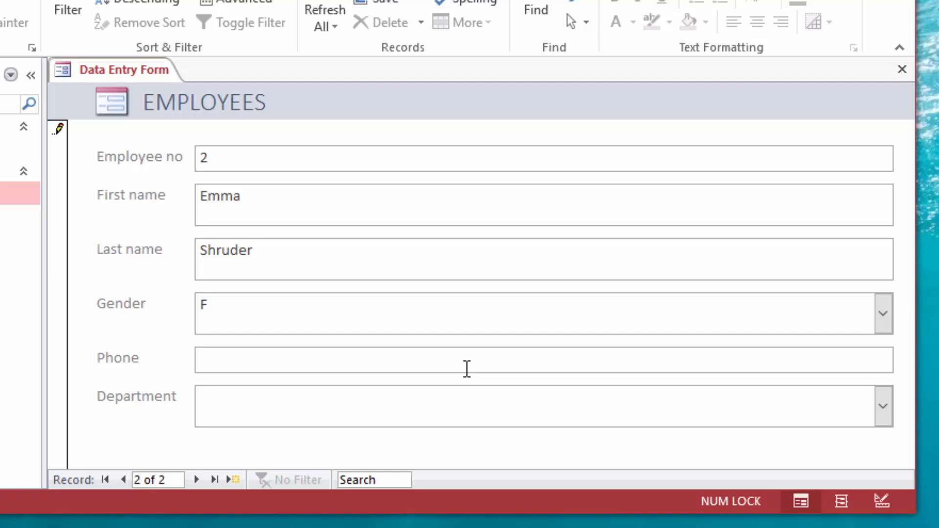
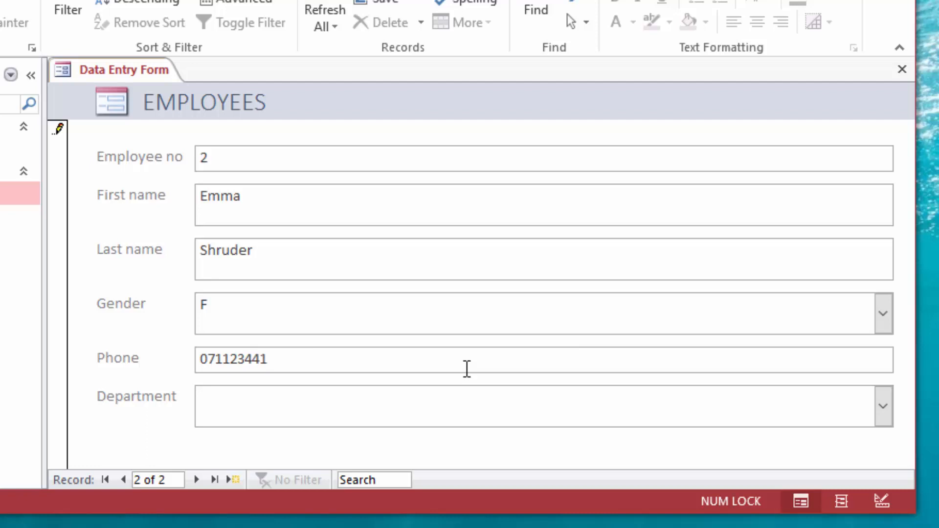
Set record 2's Department to Admin and move on to a new record
left_click(321, 403)
left_click(881, 409)
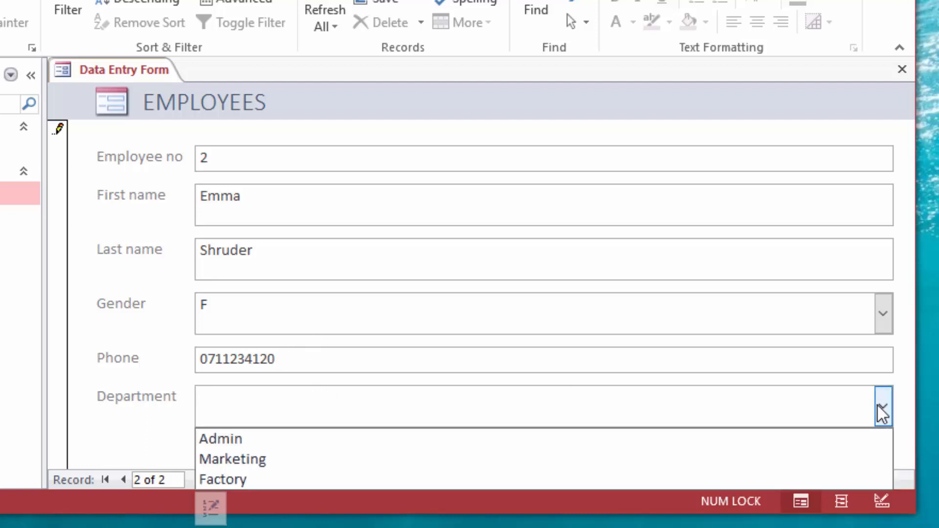
left_click_drag(513, 516, 513, 527)
left_click(883, 407)
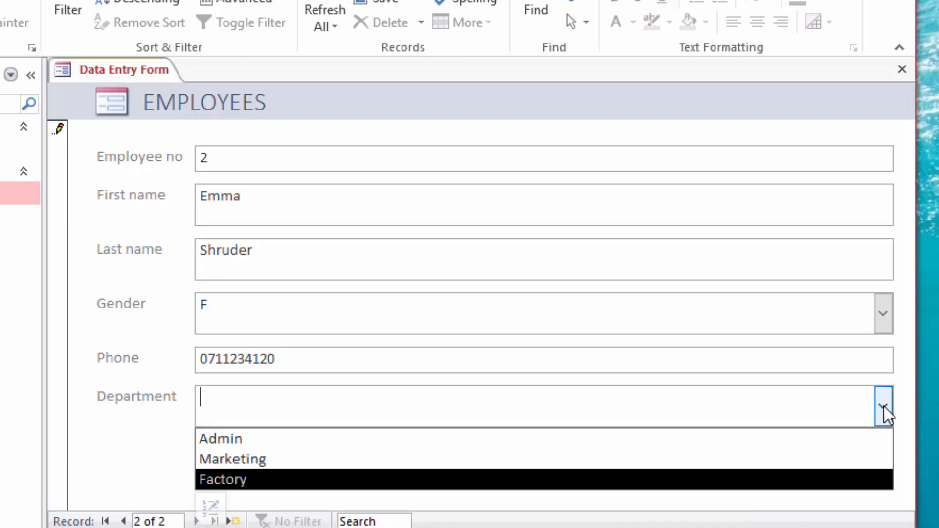
left_click(270, 442)
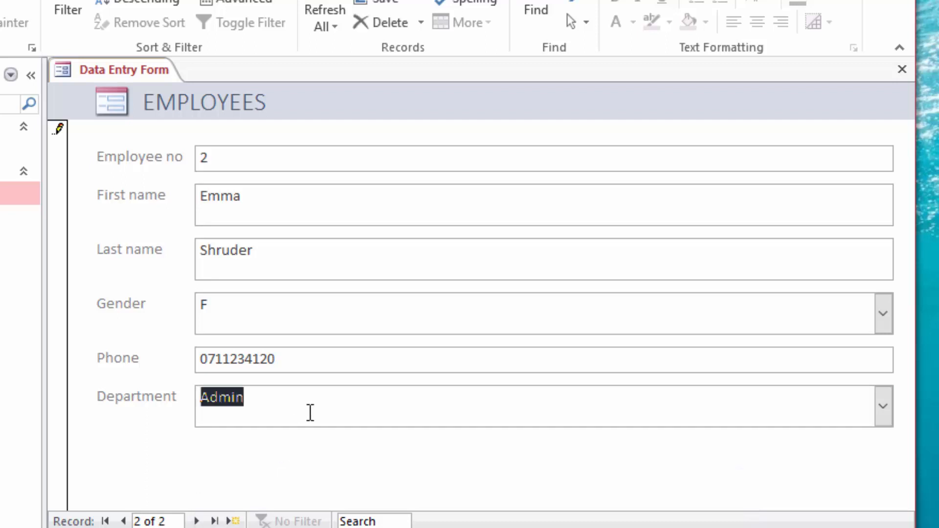
left_click(197, 522)
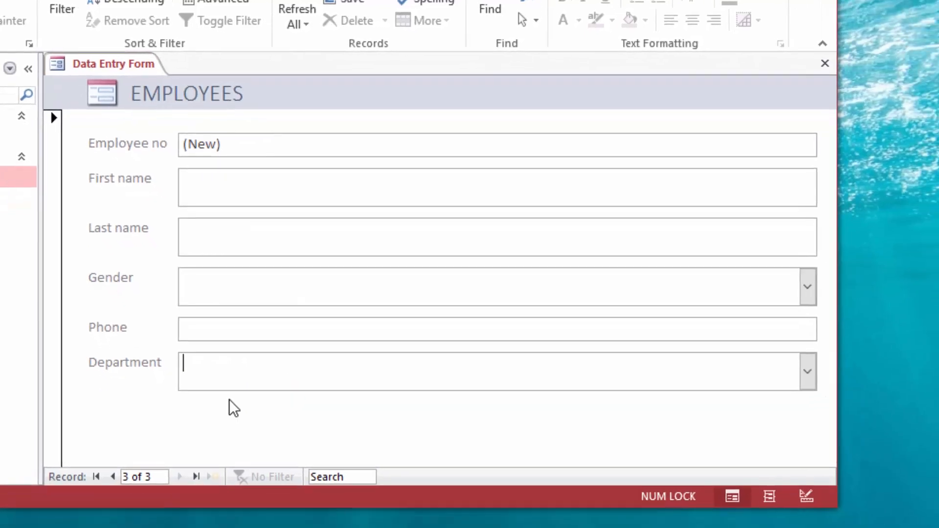
Enter the third employee's name, Gender M, and phone number
left_click(204, 193)
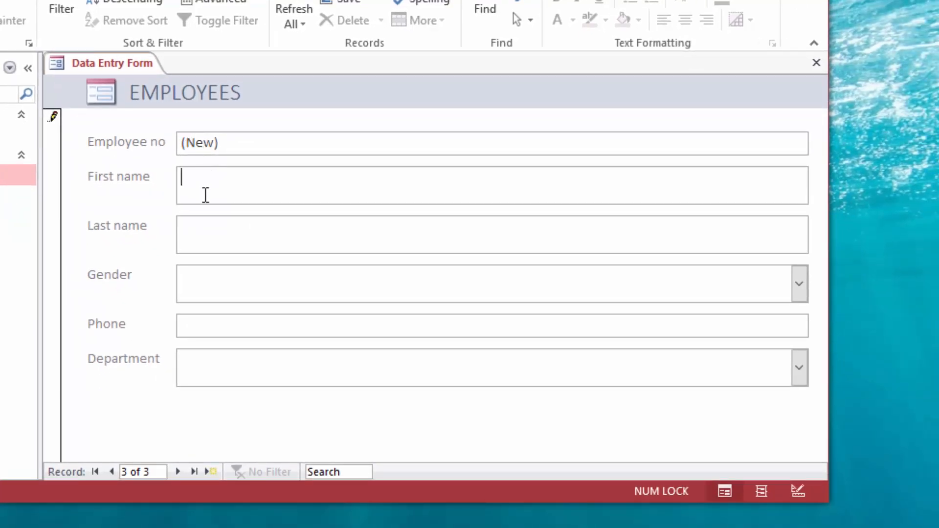
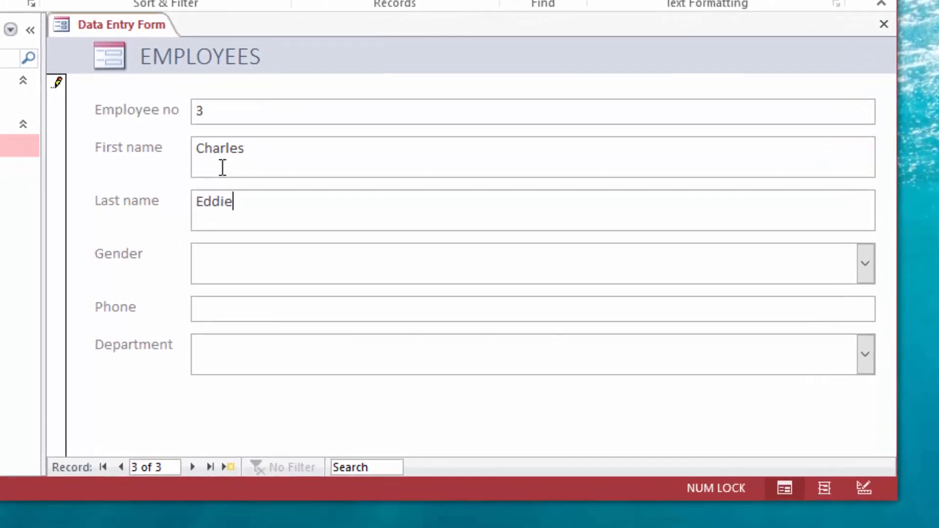
left_click(864, 263)
left_click(307, 293)
left_click(370, 315)
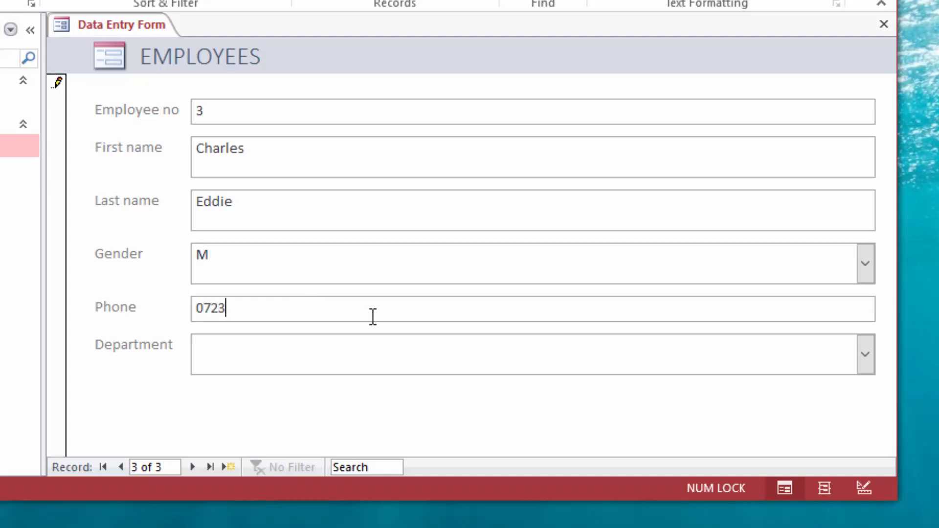
Set Department to Marketing, save record 3, close the form, and open the EMPLOYEES table
left_click(252, 361)
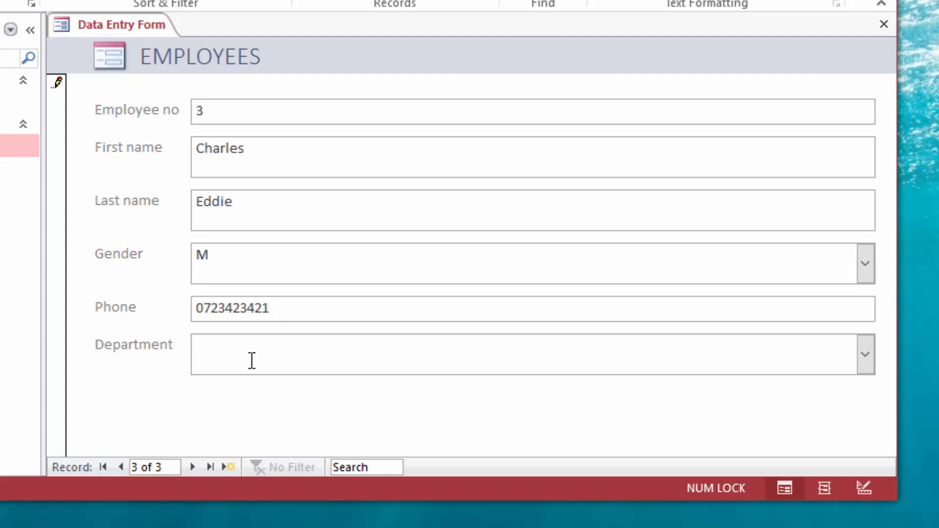
left_click(866, 355)
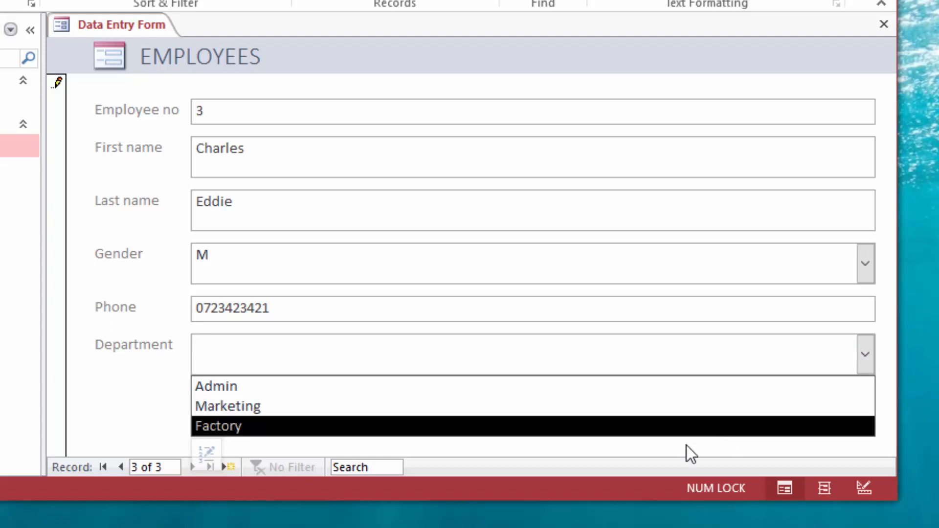
left_click(306, 410)
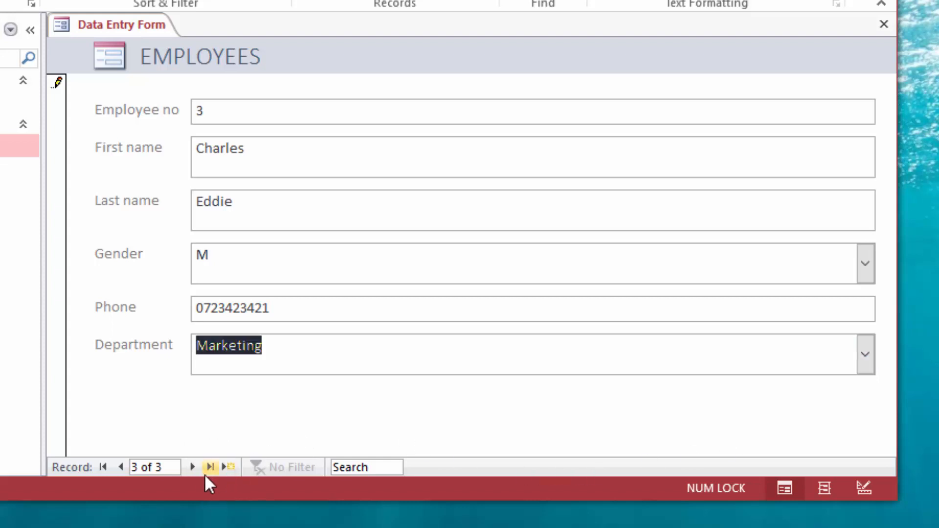
left_click(192, 467)
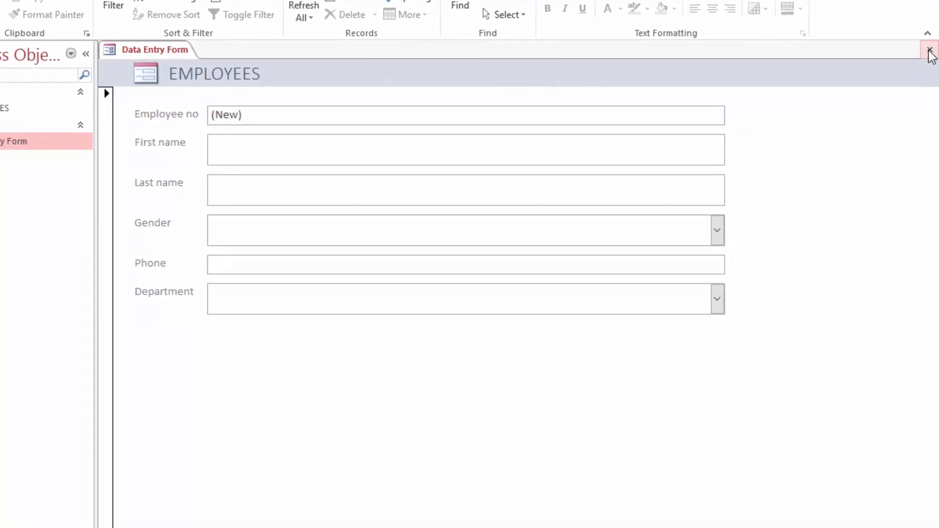
left_click(930, 52)
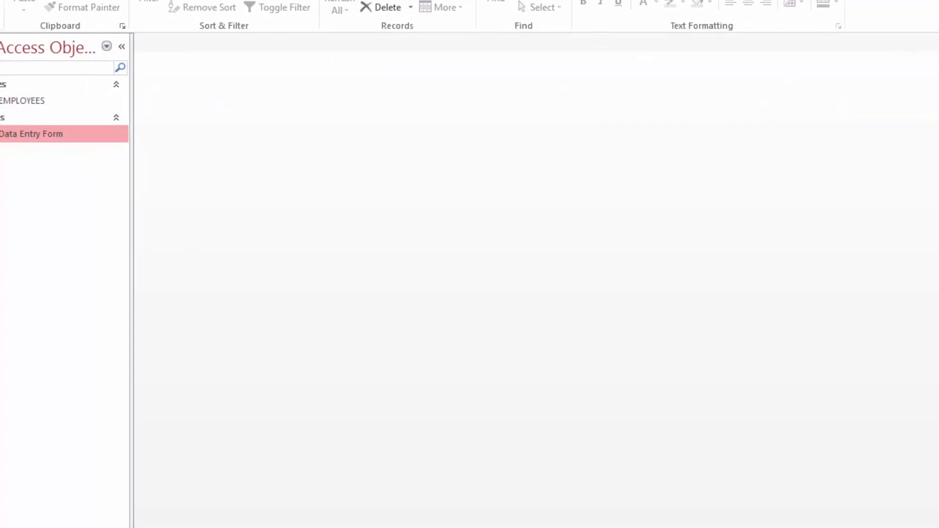
double_click(46, 94)
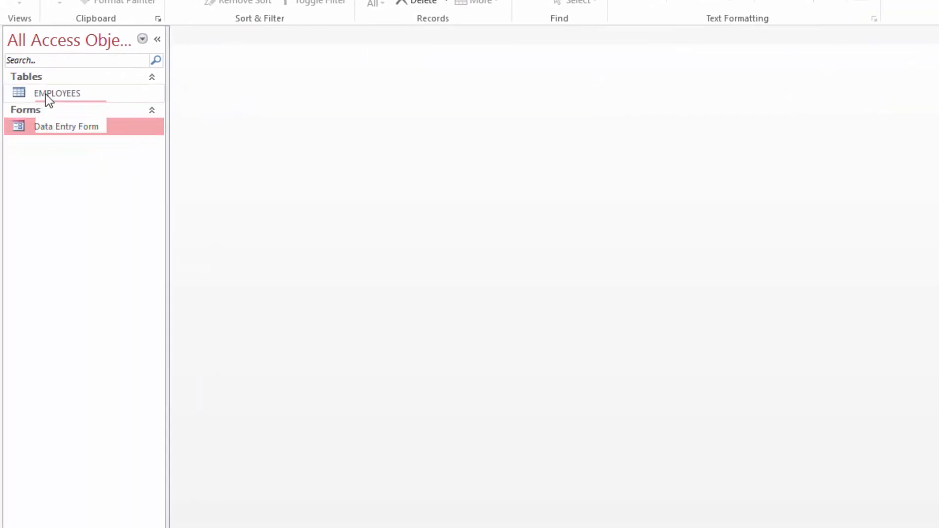